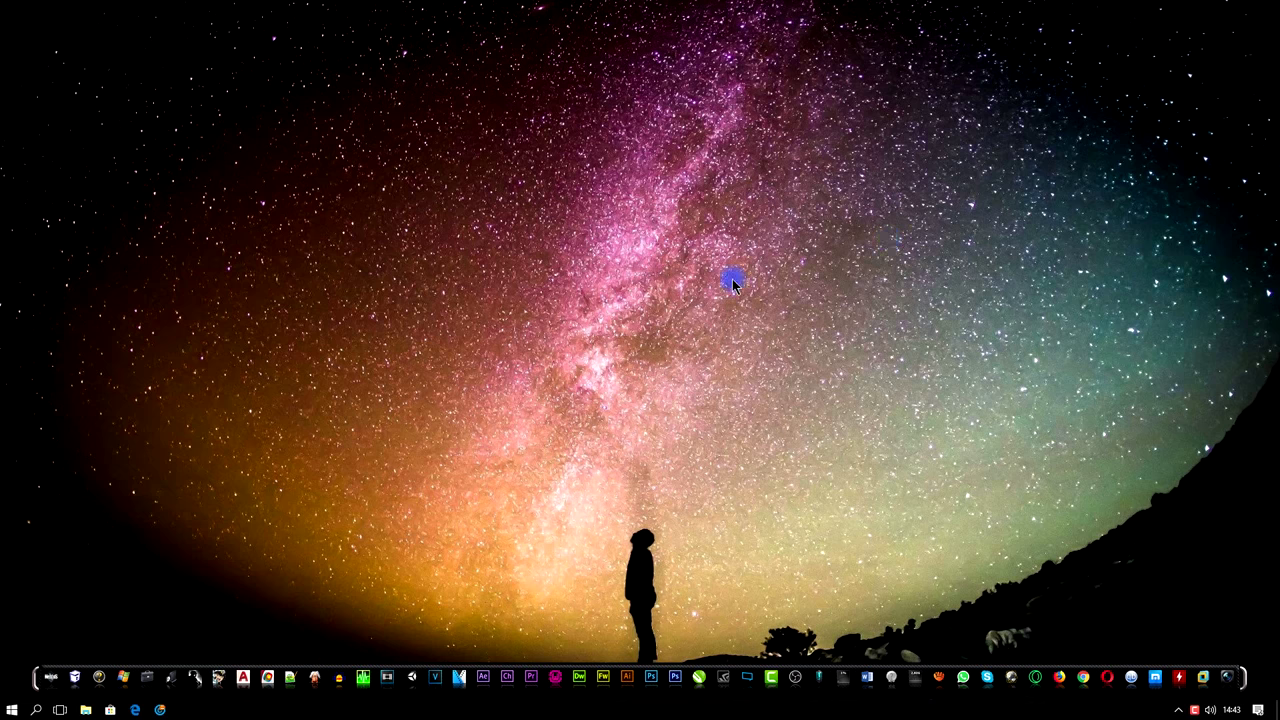
Step: Launch Word 2016 and create a blank document, Documento1, ready for inserting pictures
left_click(870, 680)
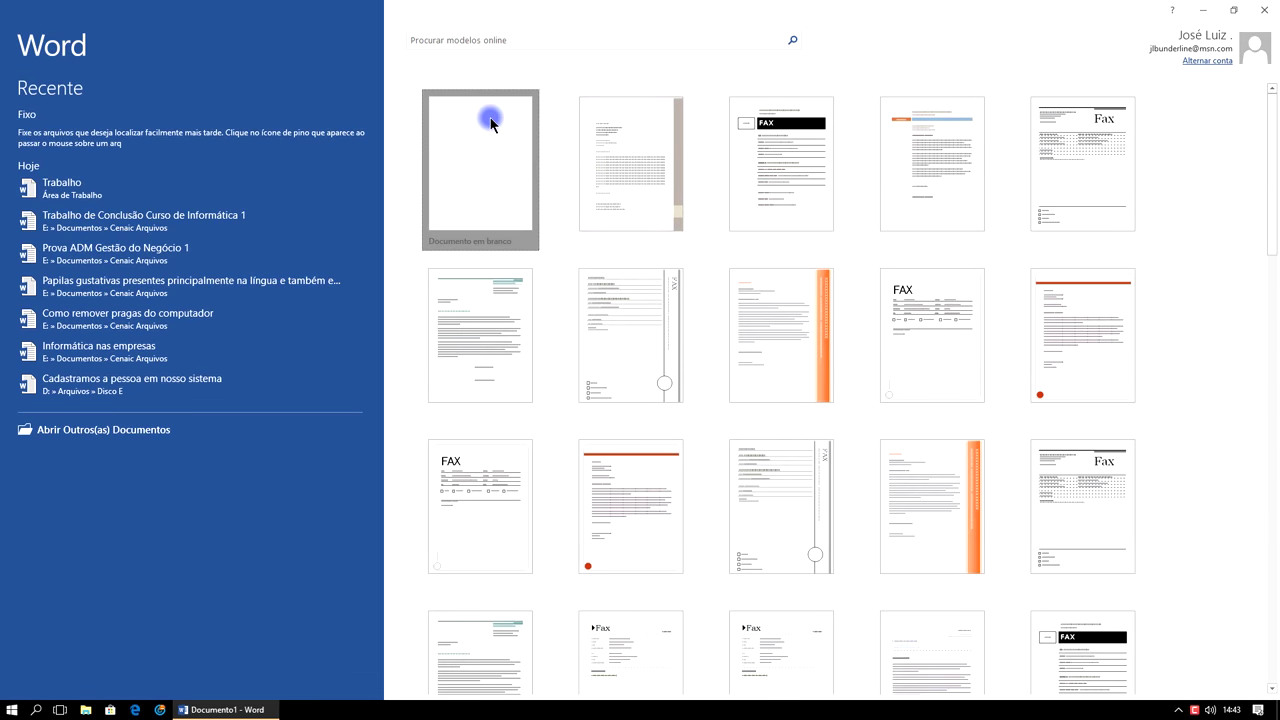
left_click(489, 122)
left_click(125, 35)
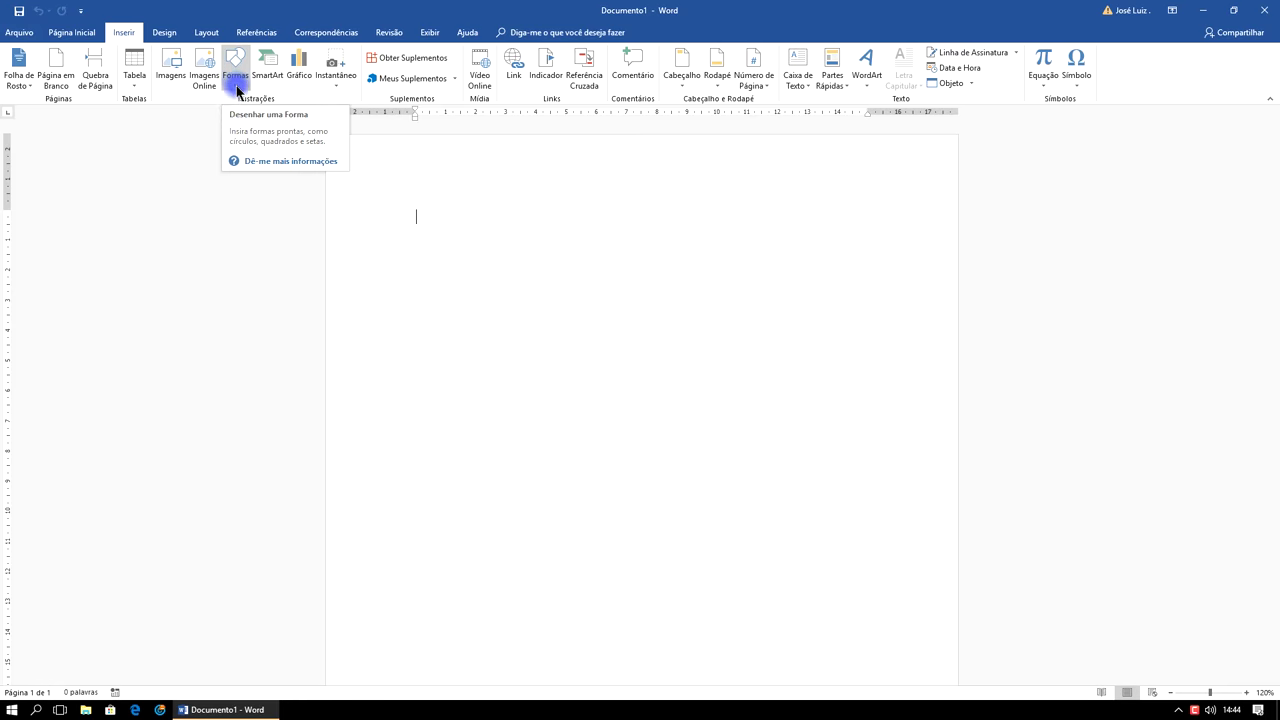
Step: Insert the tron_lamborghini_aventador-HD picture from the Word > Aula 09 folder
left_click(171, 65)
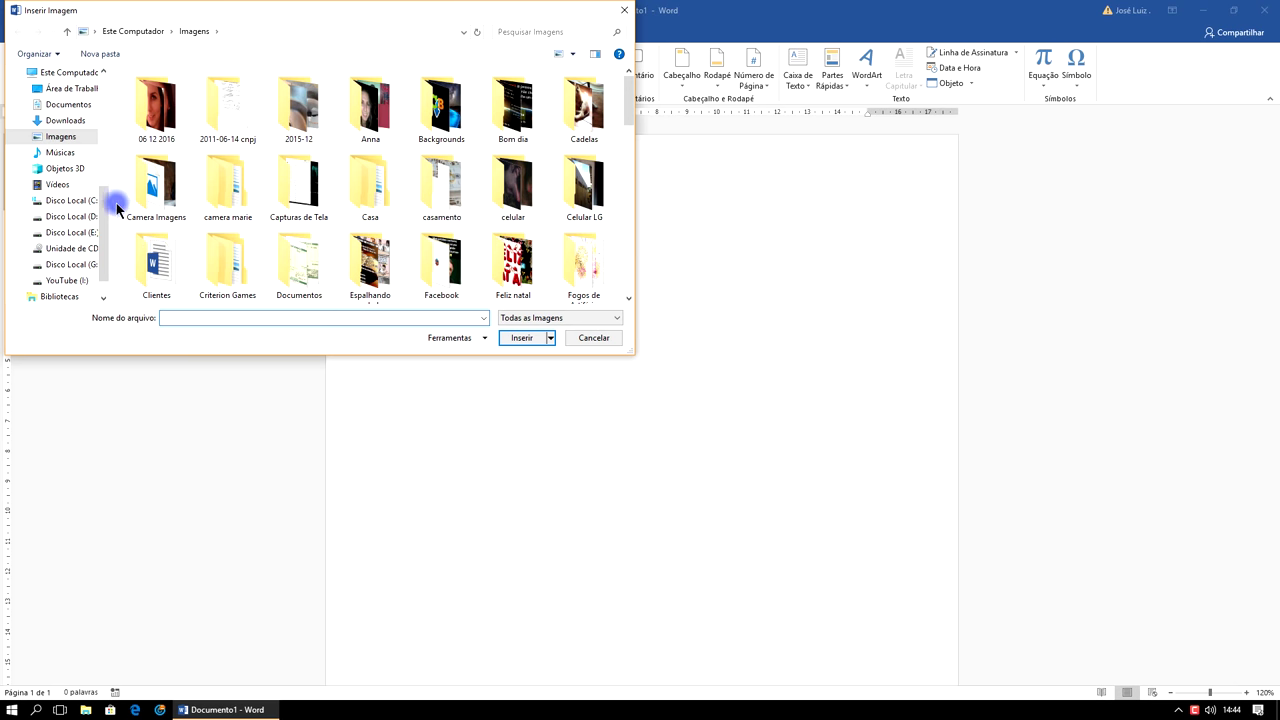
scroll(112, 190, "up", 1)
left_click_drag(112, 190, 118, 162)
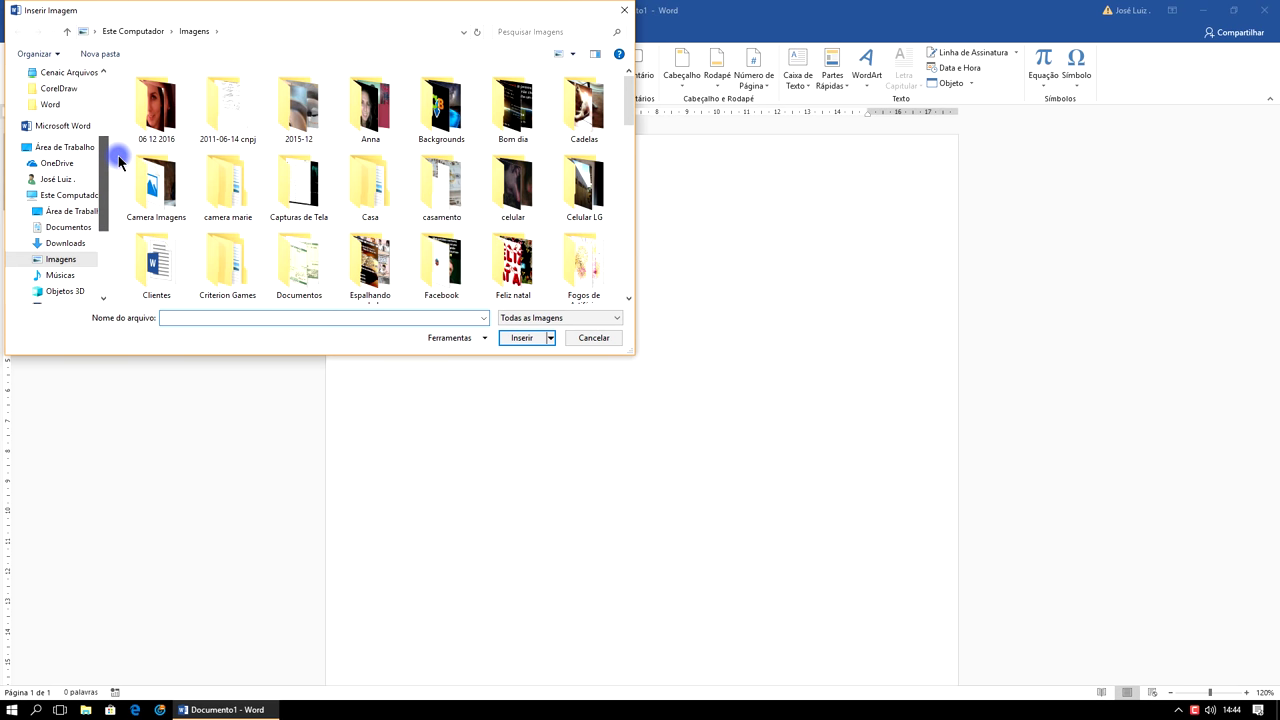
mouse_move(103, 170)
left_mouse_down()
mouse_move(100, 130)
mouse_move(87, 140)
left_mouse_up()
left_click(70, 127)
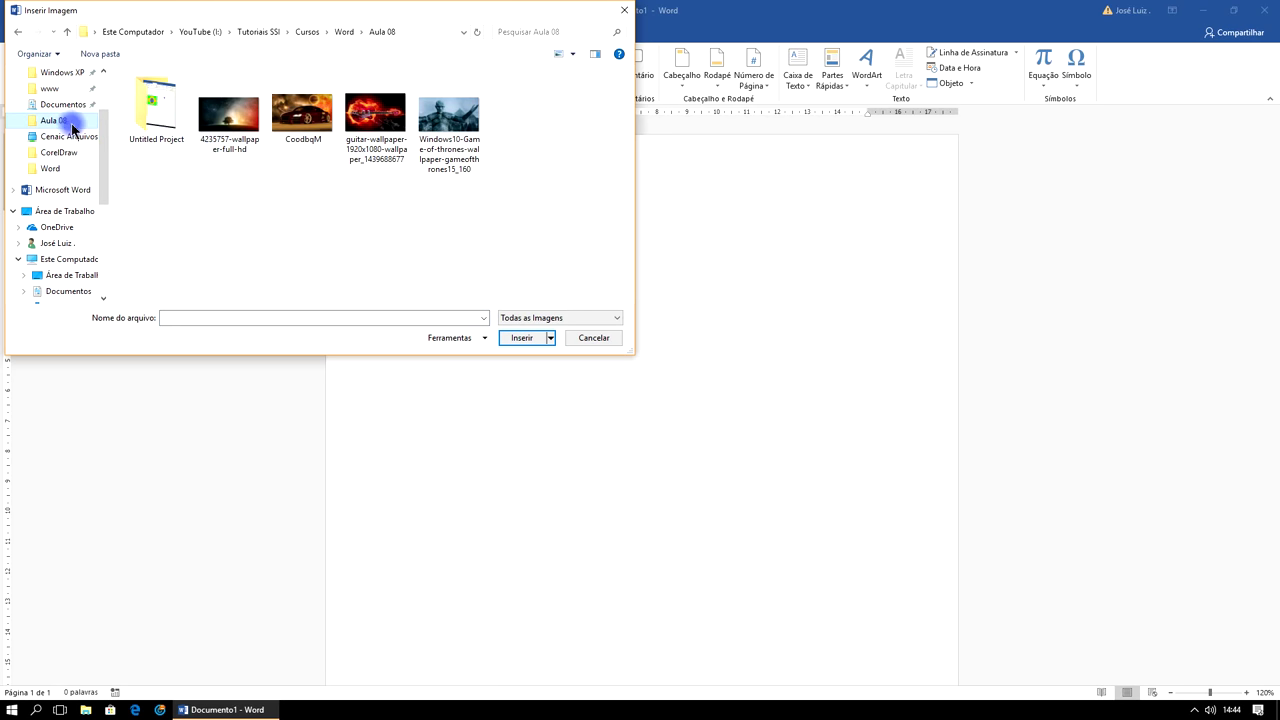
left_click(345, 32)
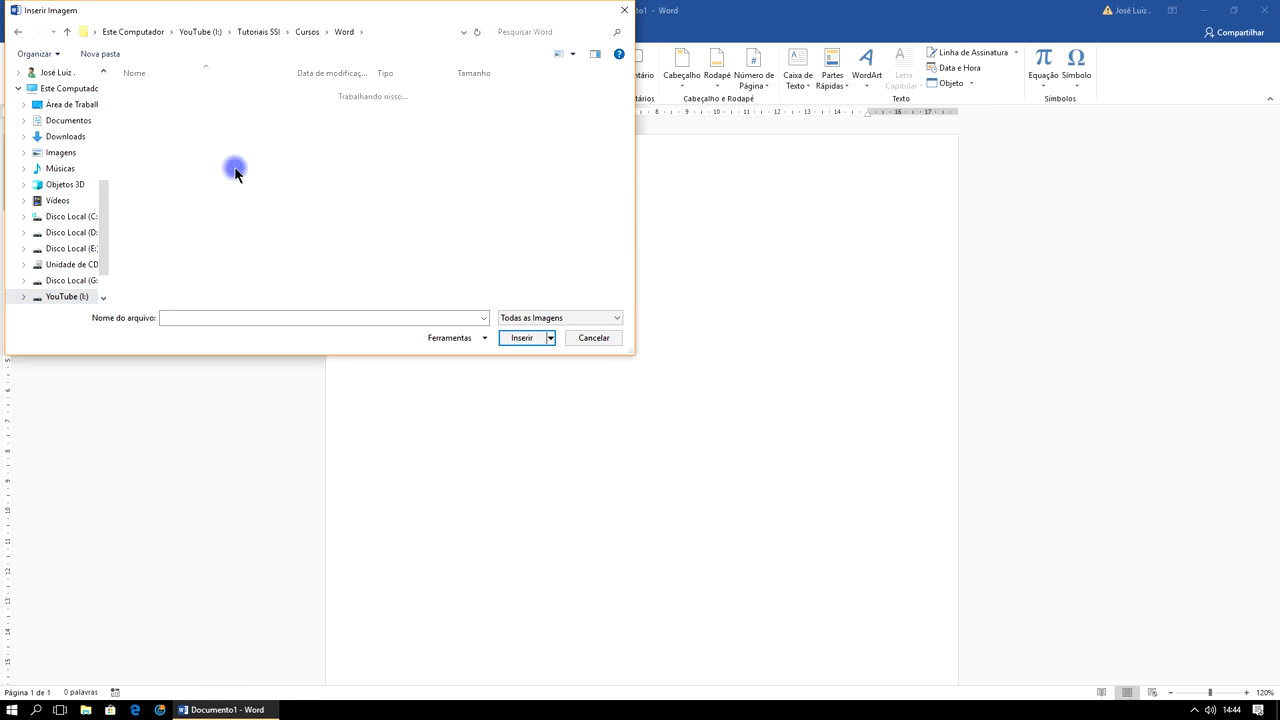
double_click(240, 173)
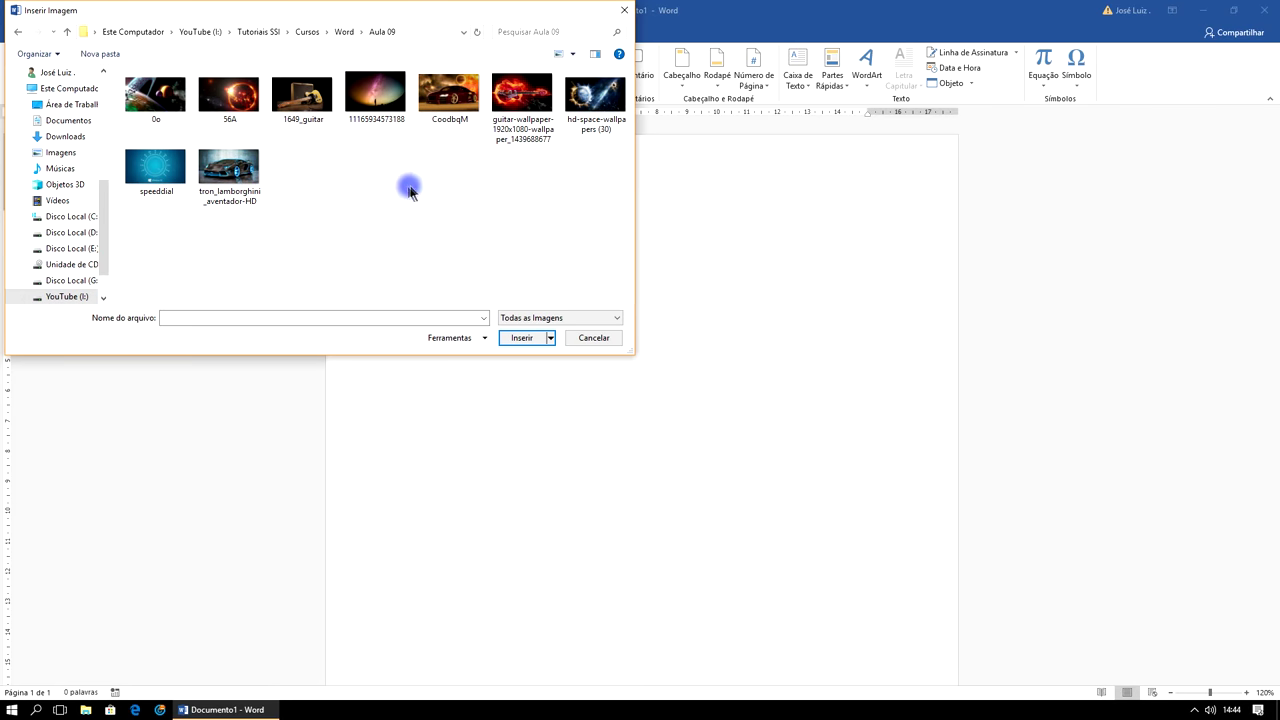
left_click(530, 337)
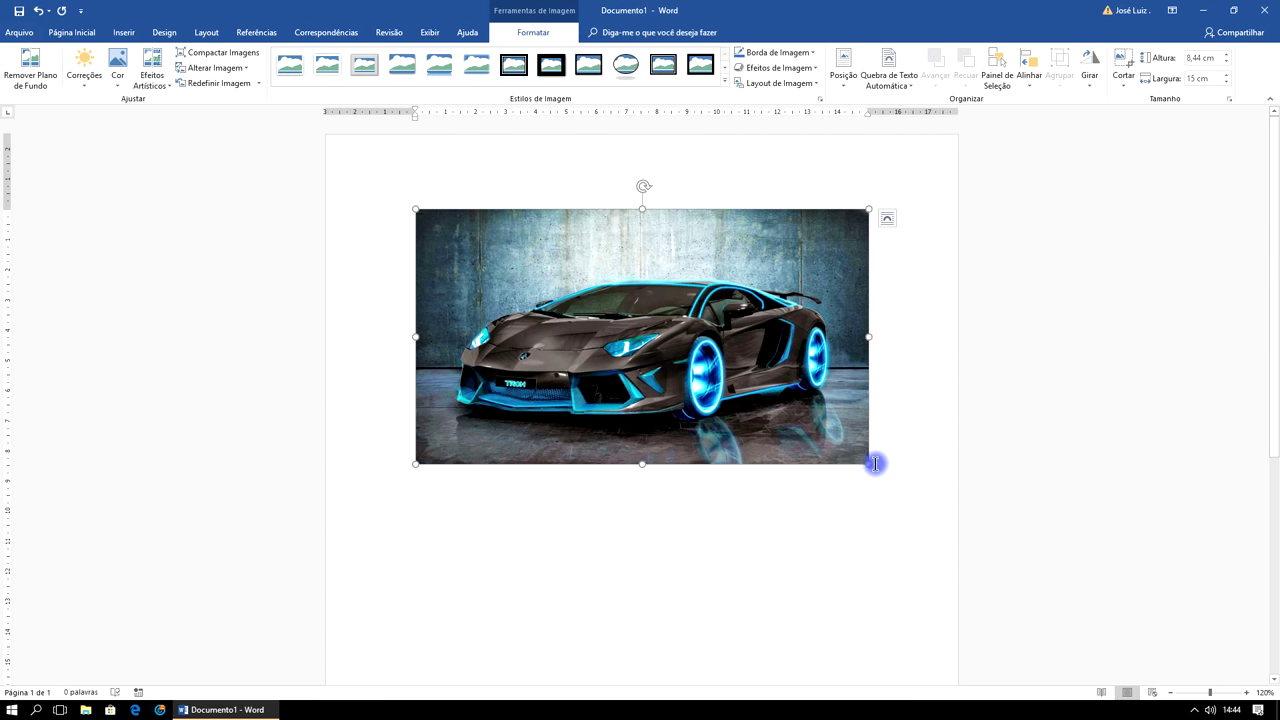
Step: Shrink the car picture proportionally to 3,34 cm high by 5,94 cm wide
left_click_drag(870, 463, 626, 315)
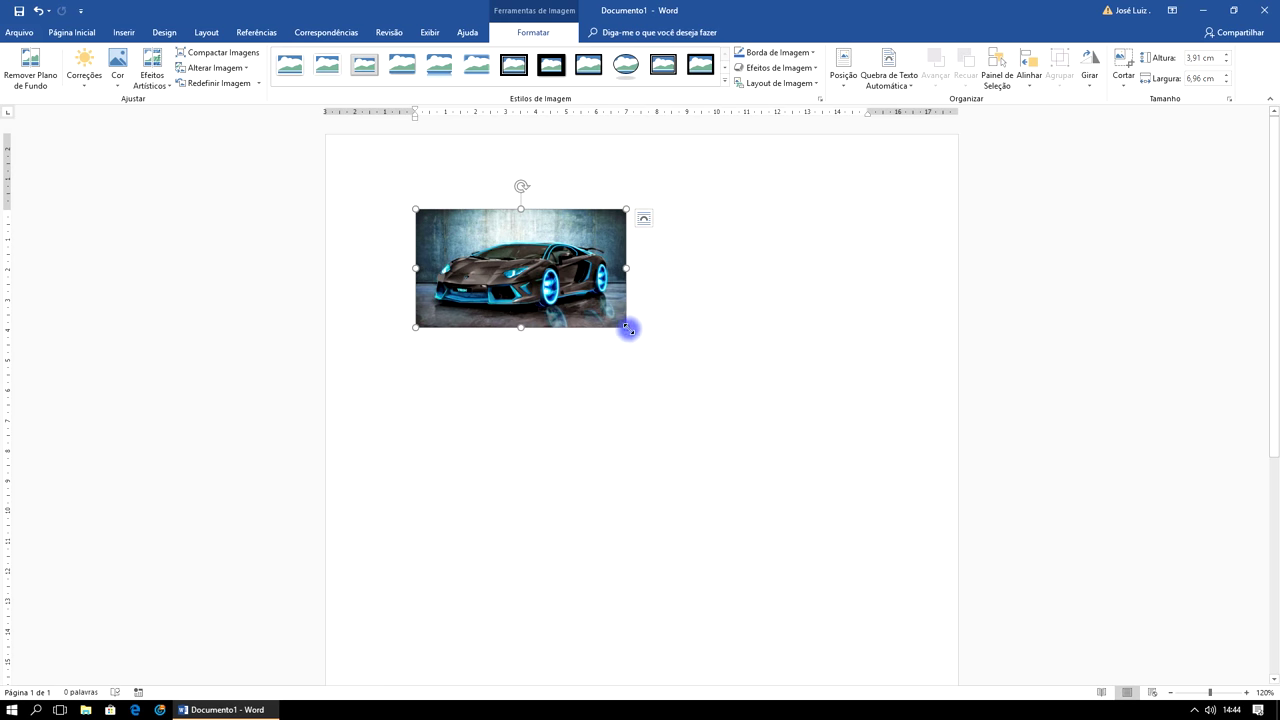
left_click_drag(623, 323, 596, 310)
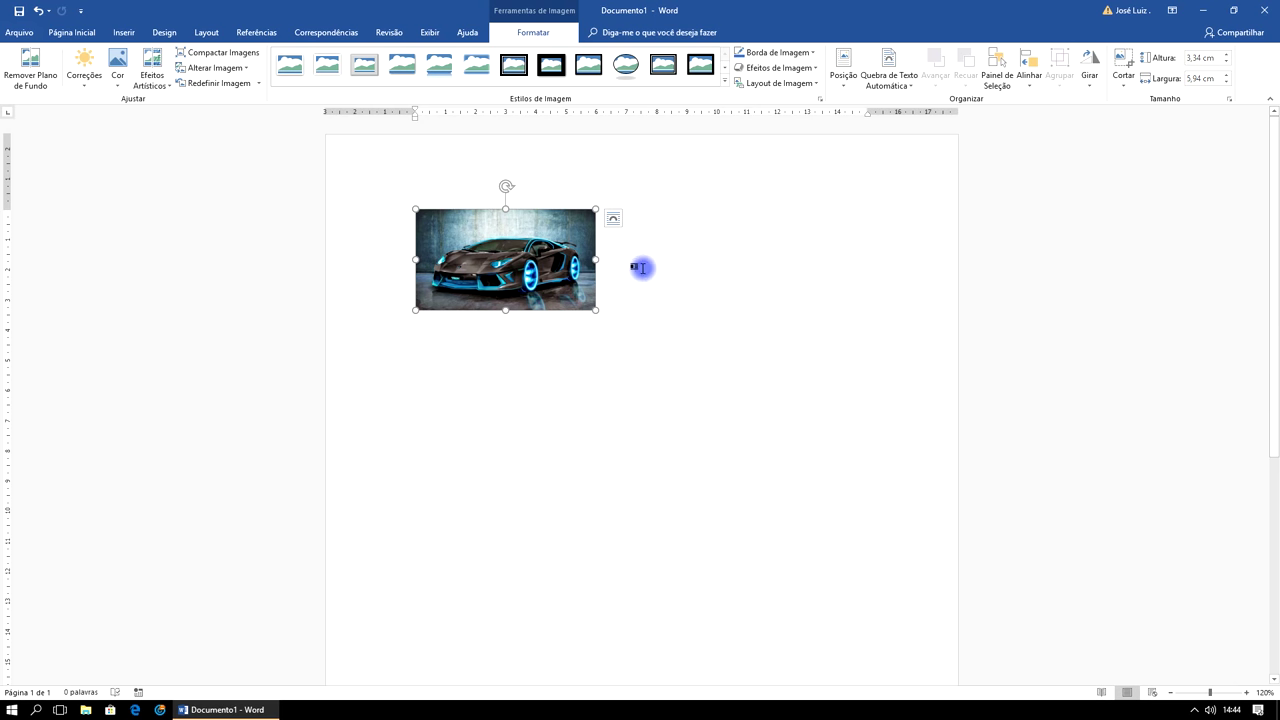
left_click_drag(526, 241, 592, 265)
left_click_drag(732, 277, 668, 452)
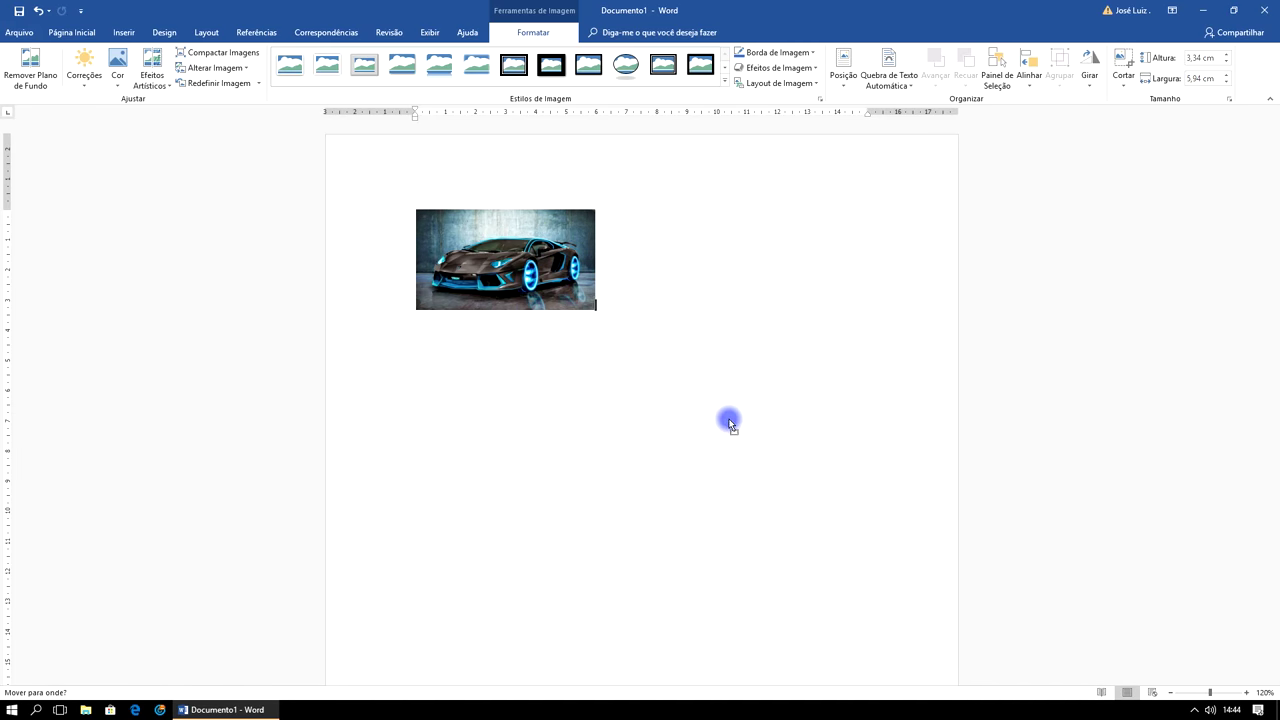
left_click_drag(668, 452, 775, 277)
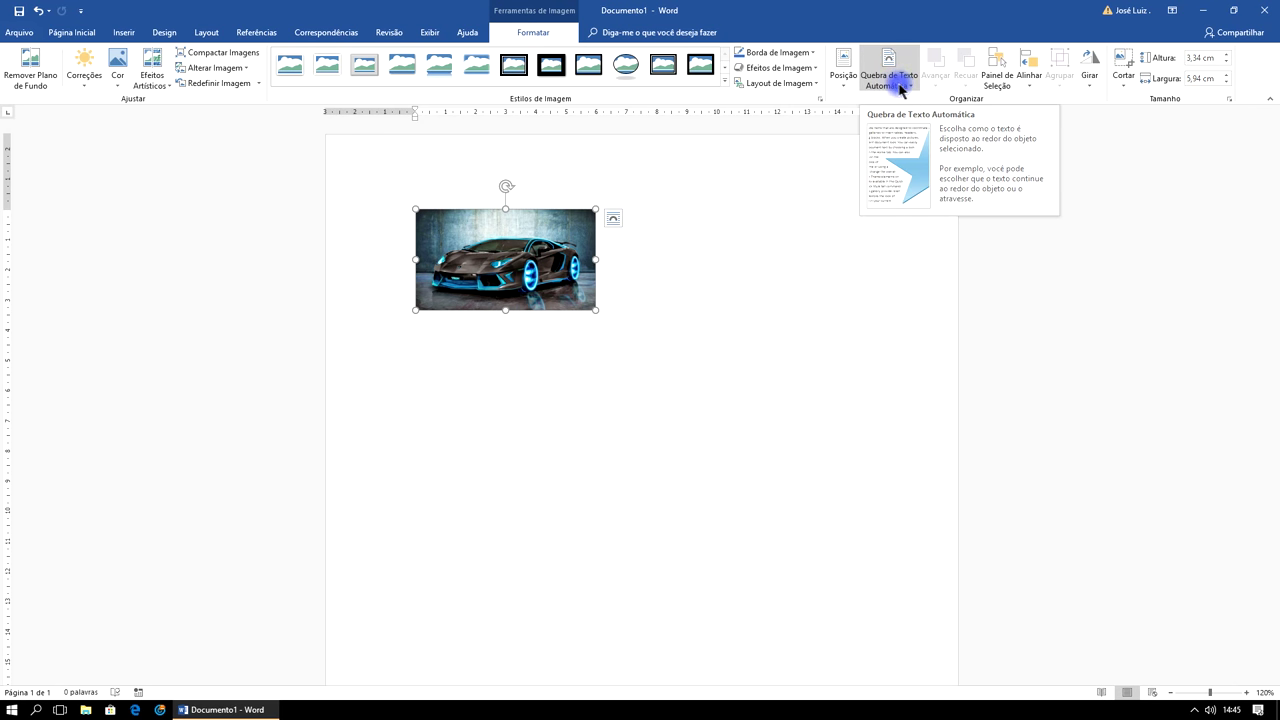
Step: Set the car picture to Em Frente ao Texto, centre it on the page and tilt it counter-clockwise
left_click(905, 88)
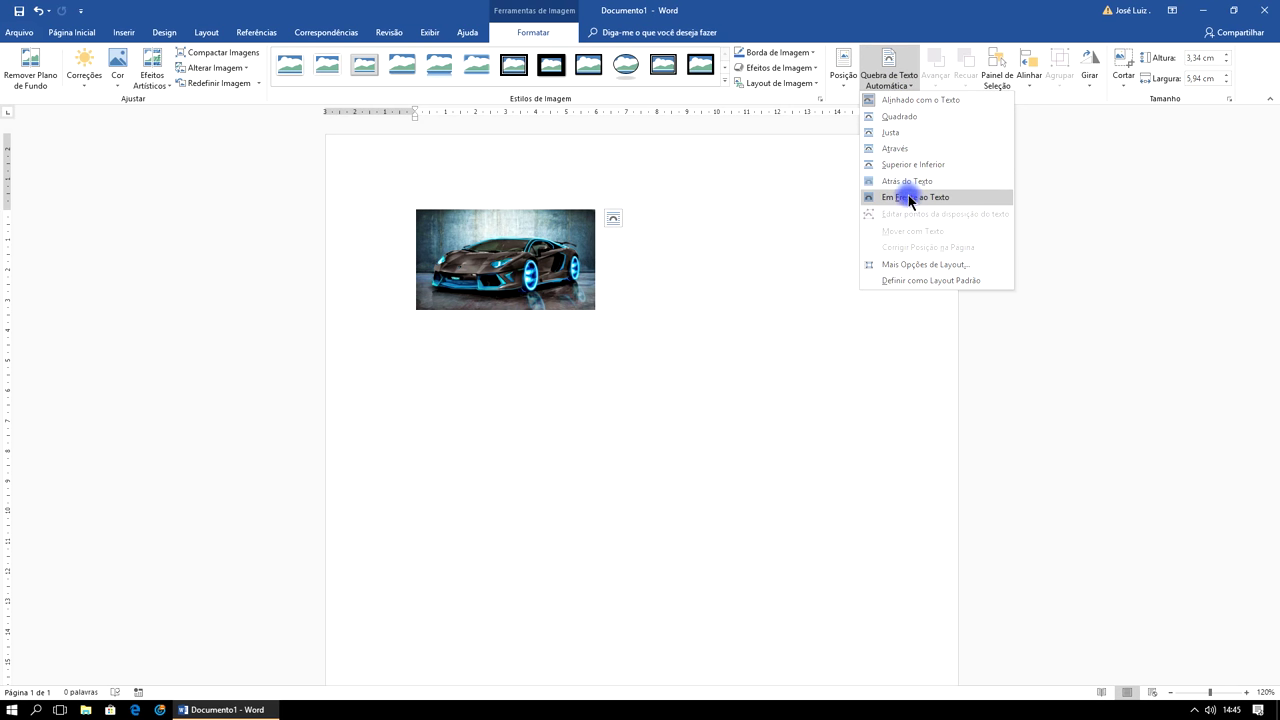
left_click(916, 197)
mouse_move(543, 253)
left_mouse_down()
mouse_move(790, 313)
mouse_move(808, 263)
left_mouse_up()
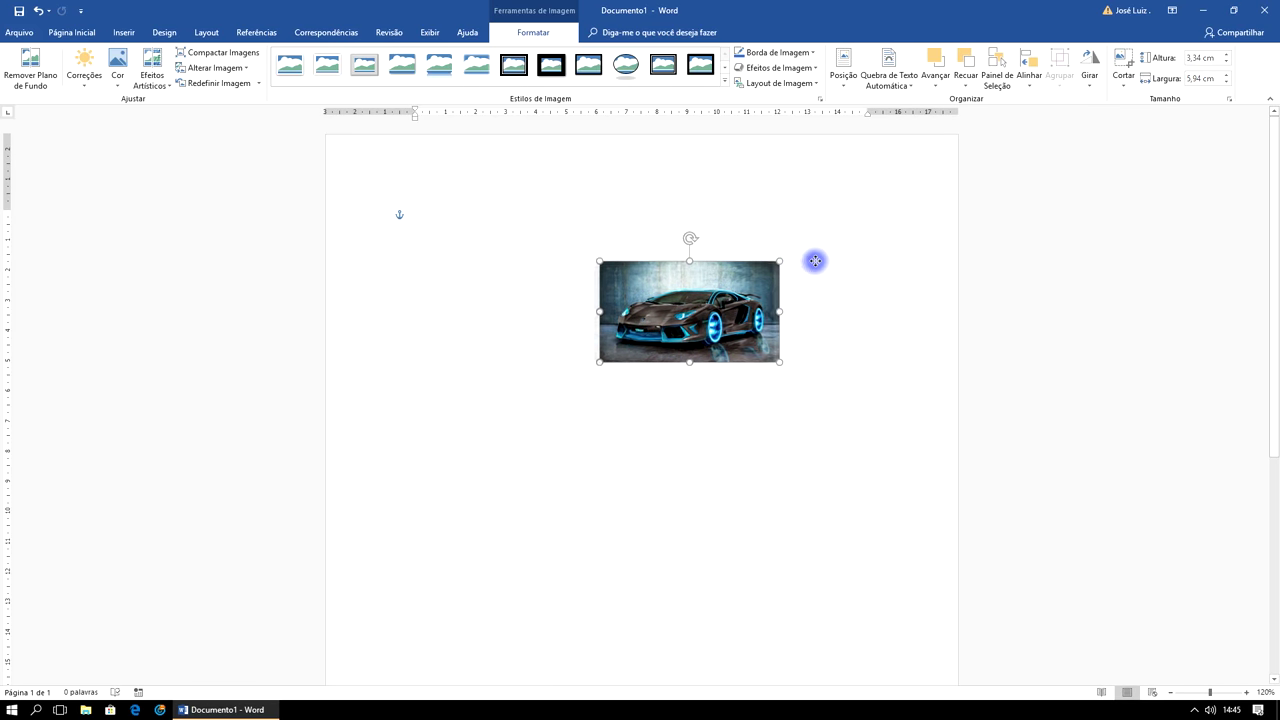
left_click_drag(808, 263, 881, 194)
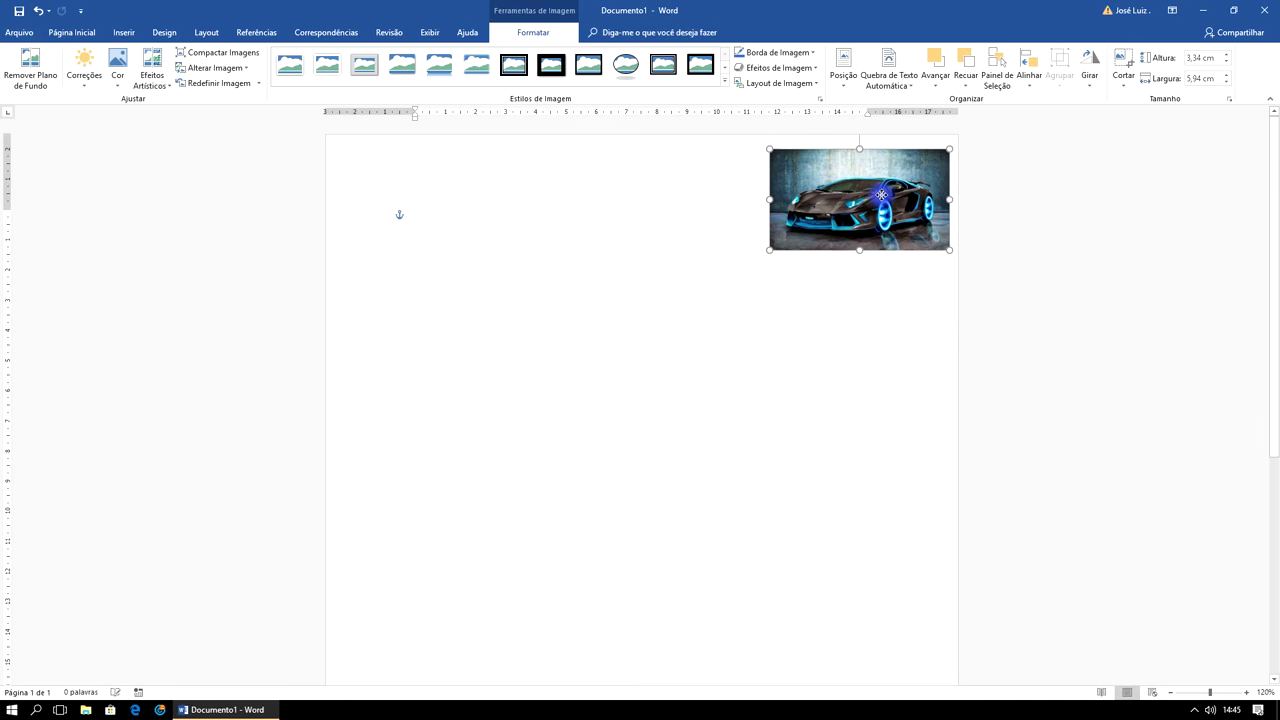
mouse_move(864, 163)
left_mouse_down()
mouse_move(647, 304)
mouse_move(647, 262)
left_mouse_up()
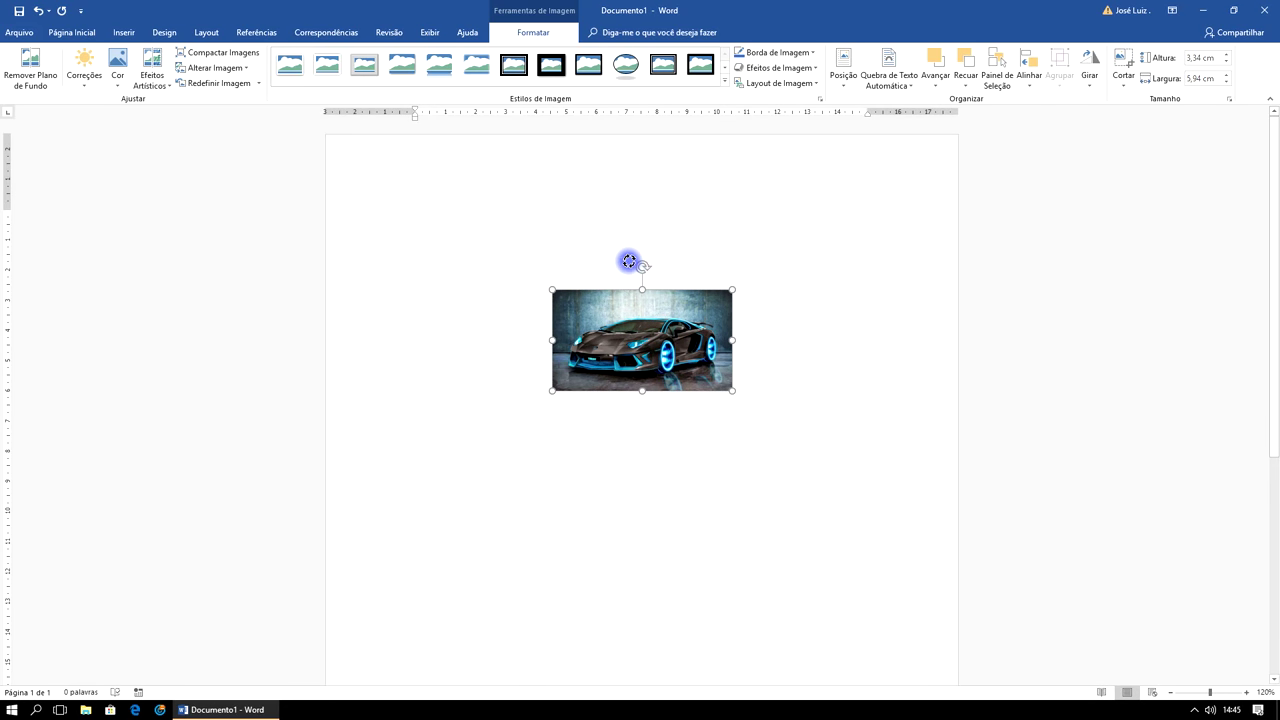
left_click_drag(628, 261, 627, 263)
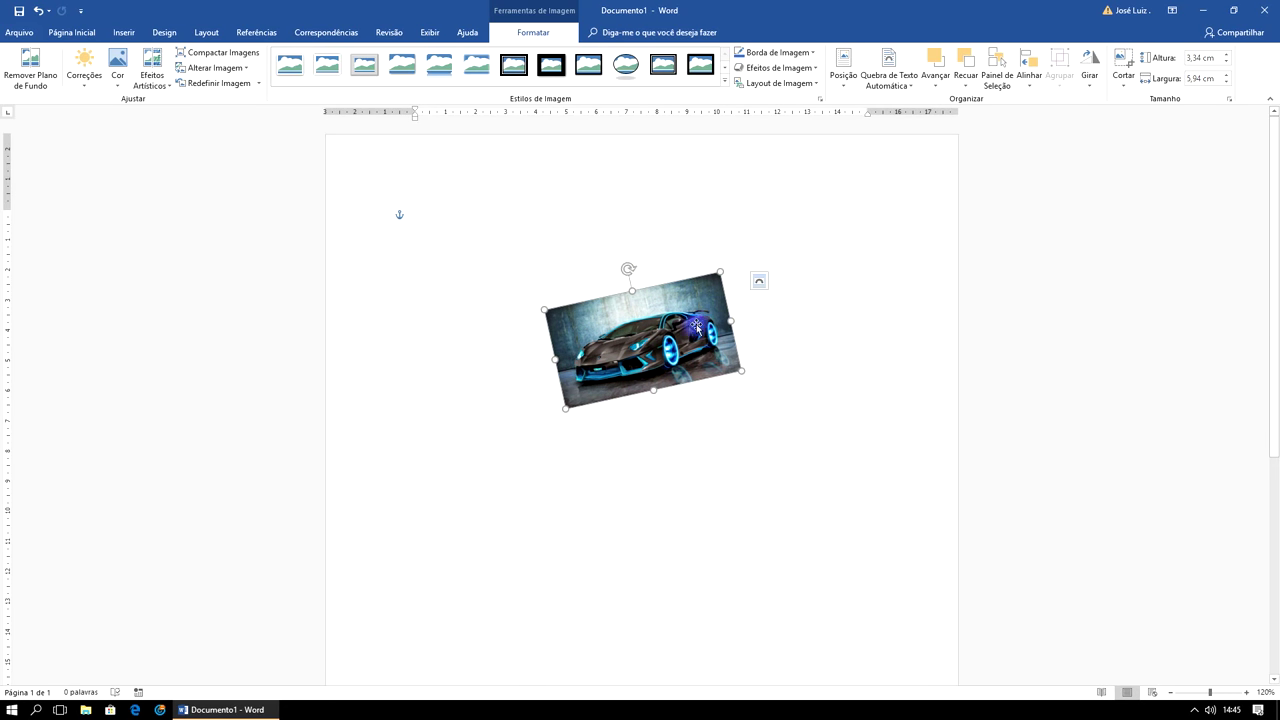
Step: Apply the Quadro Simples, Branco style to the car picture and move it upper-left
left_click(724, 81)
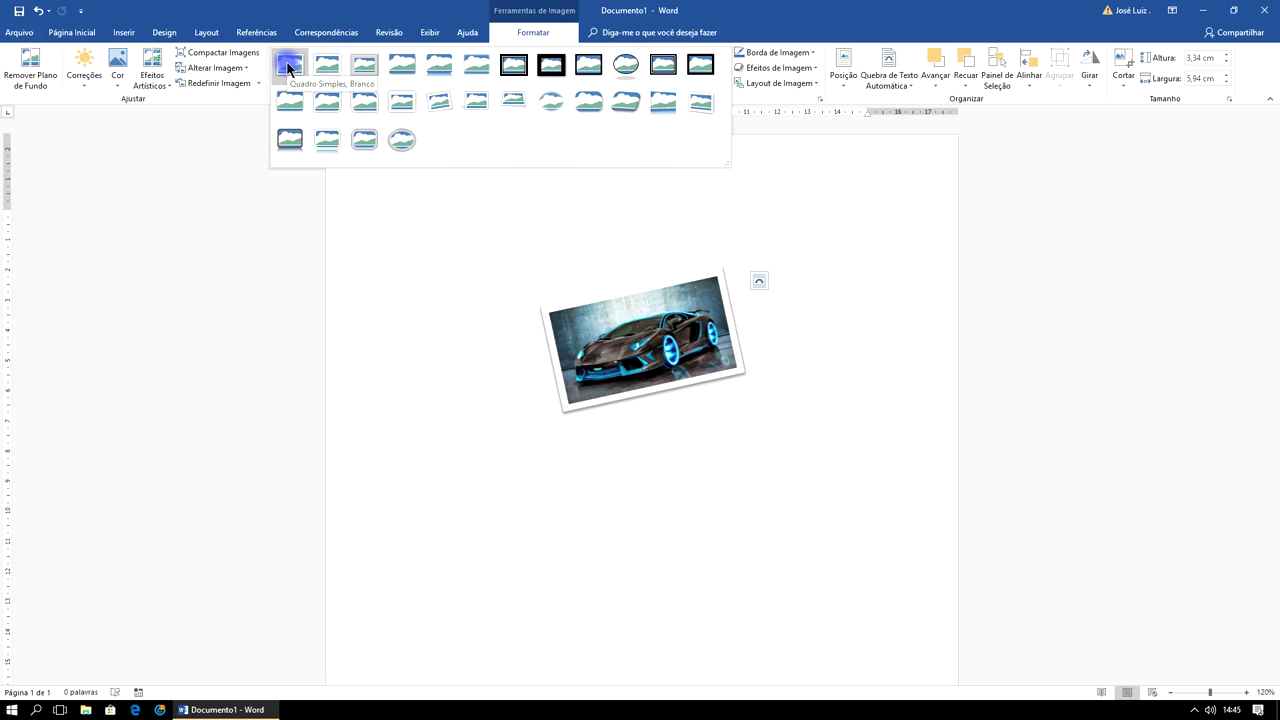
left_click(288, 68)
left_click(552, 547)
left_click_drag(592, 328, 412, 254)
left_click(605, 347)
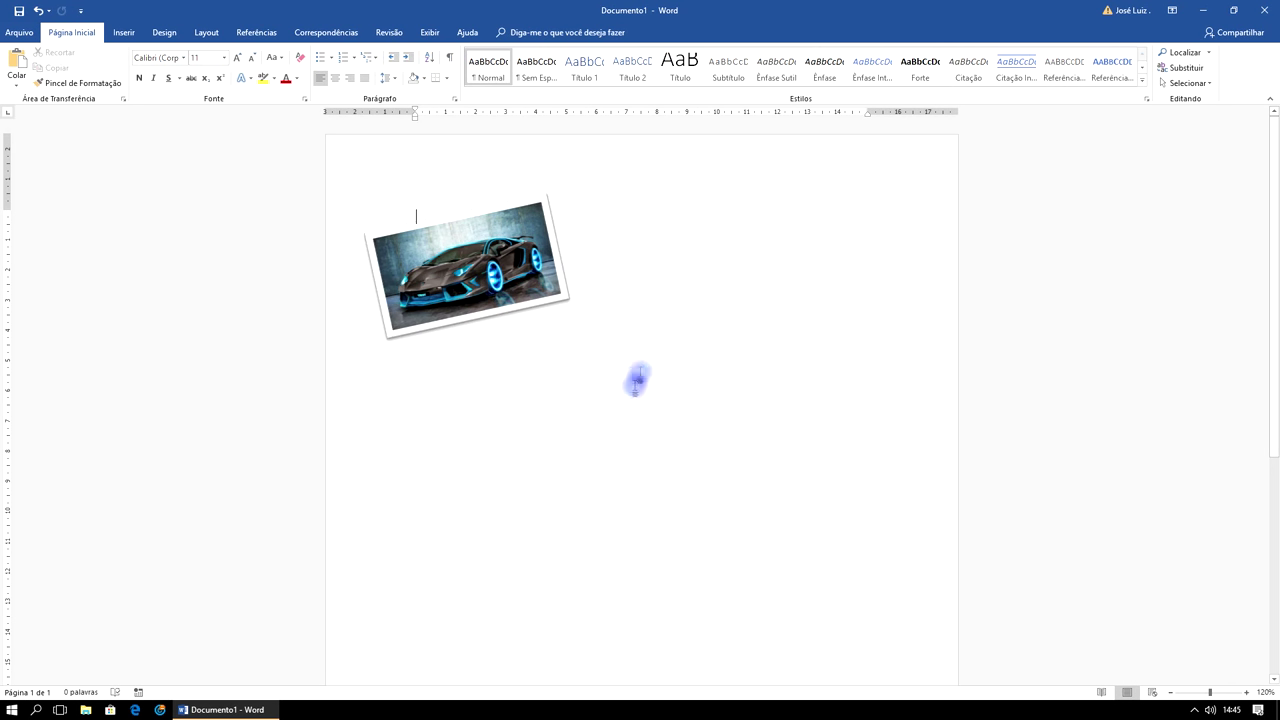
left_click(125, 33)
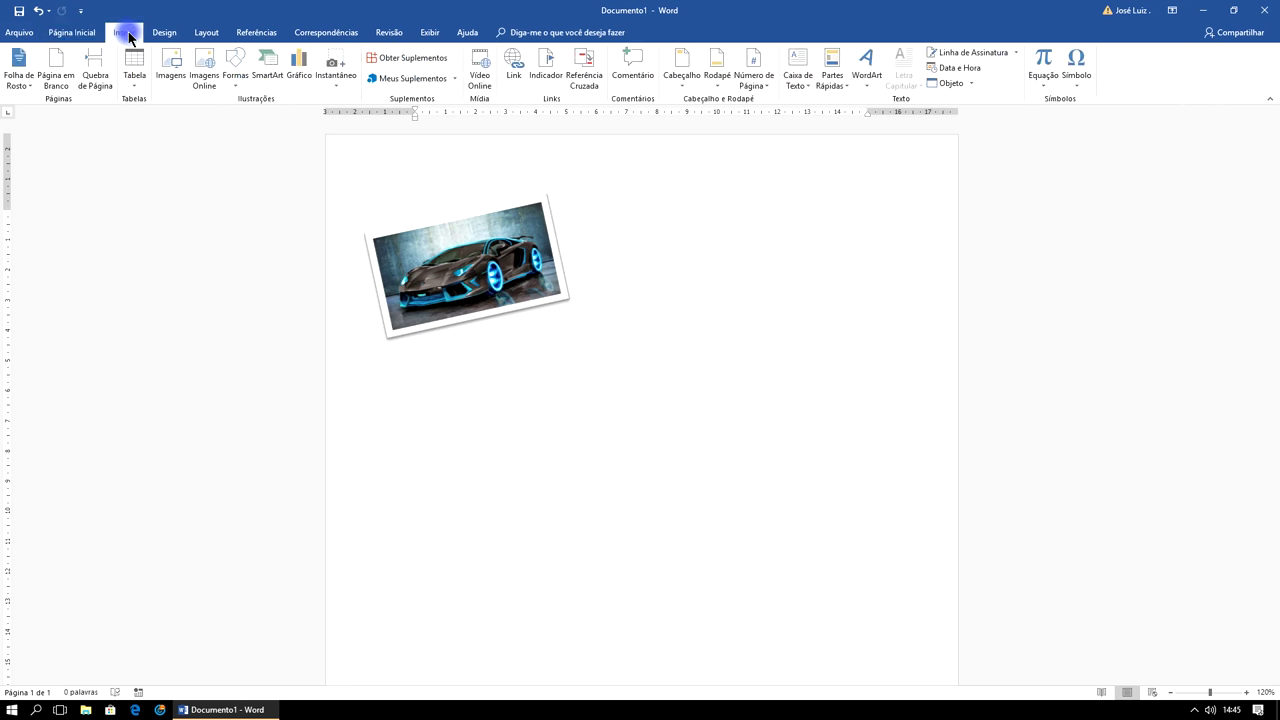
Step: Insert the CoodbqM picture from Aula 09 and shrink it to 5,94 × 9,5 cm
left_click(172, 70)
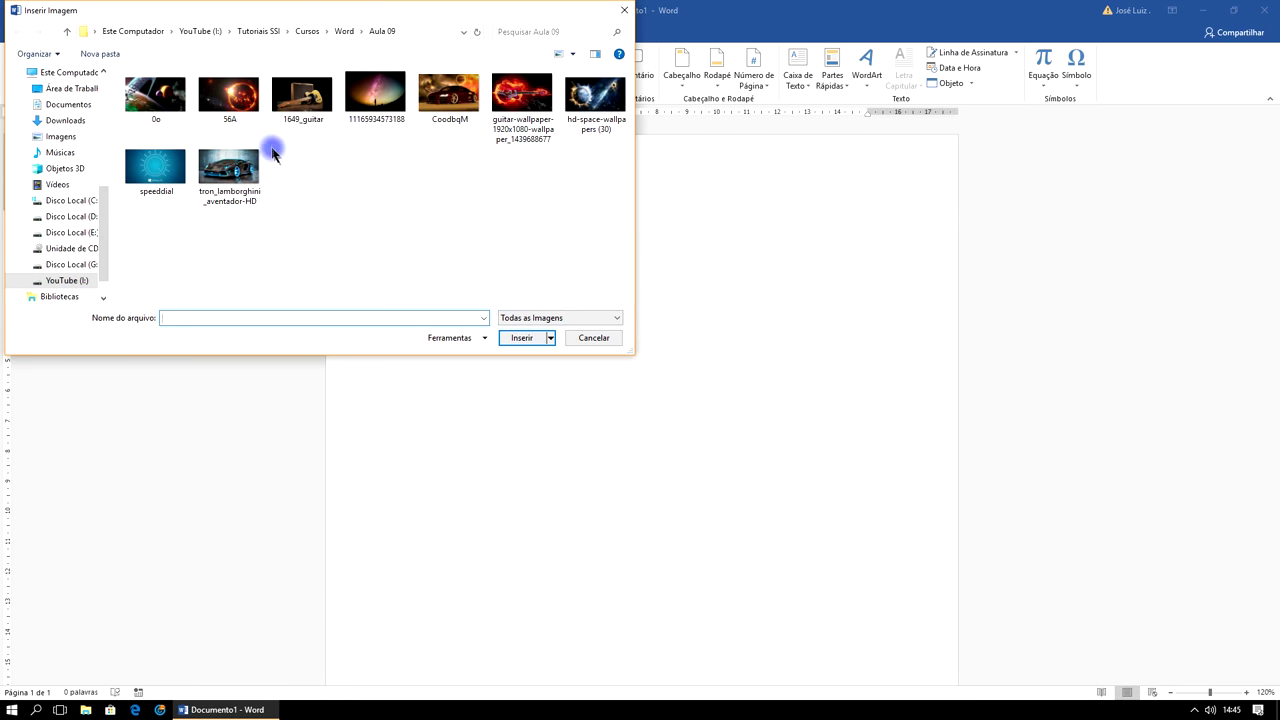
left_click(446, 94)
left_click(521, 337)
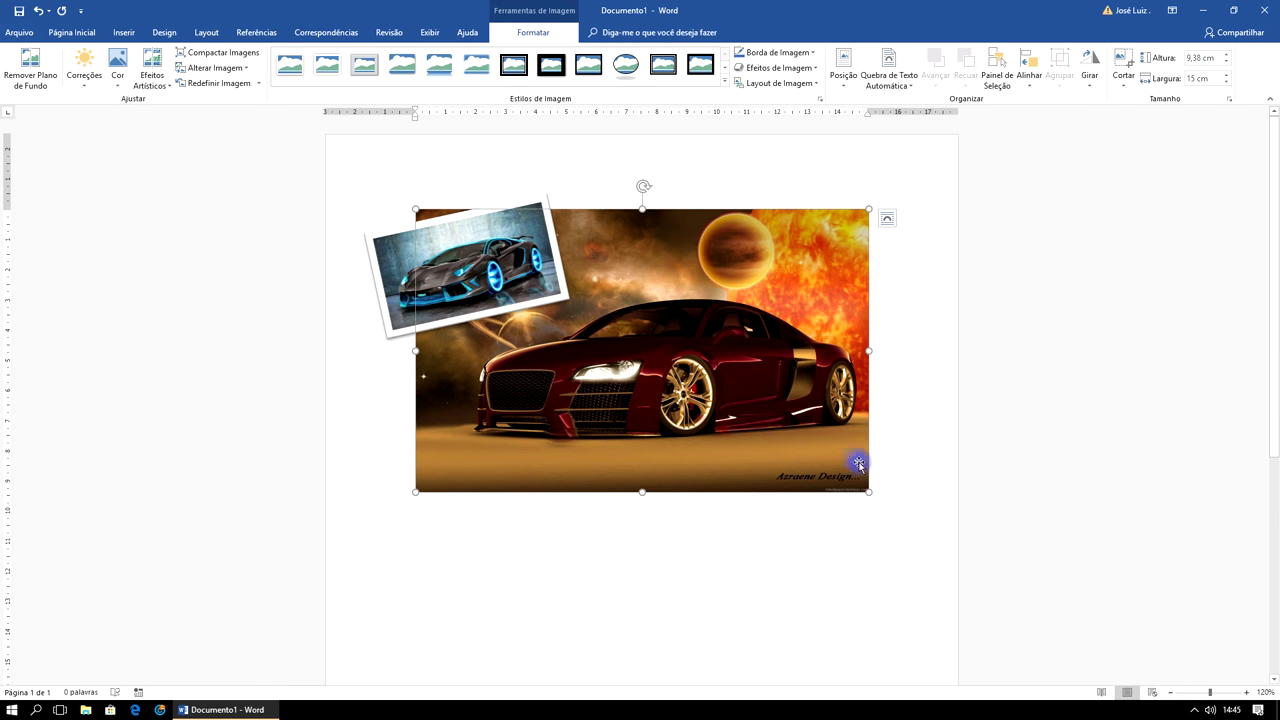
left_click_drag(857, 480, 692, 377)
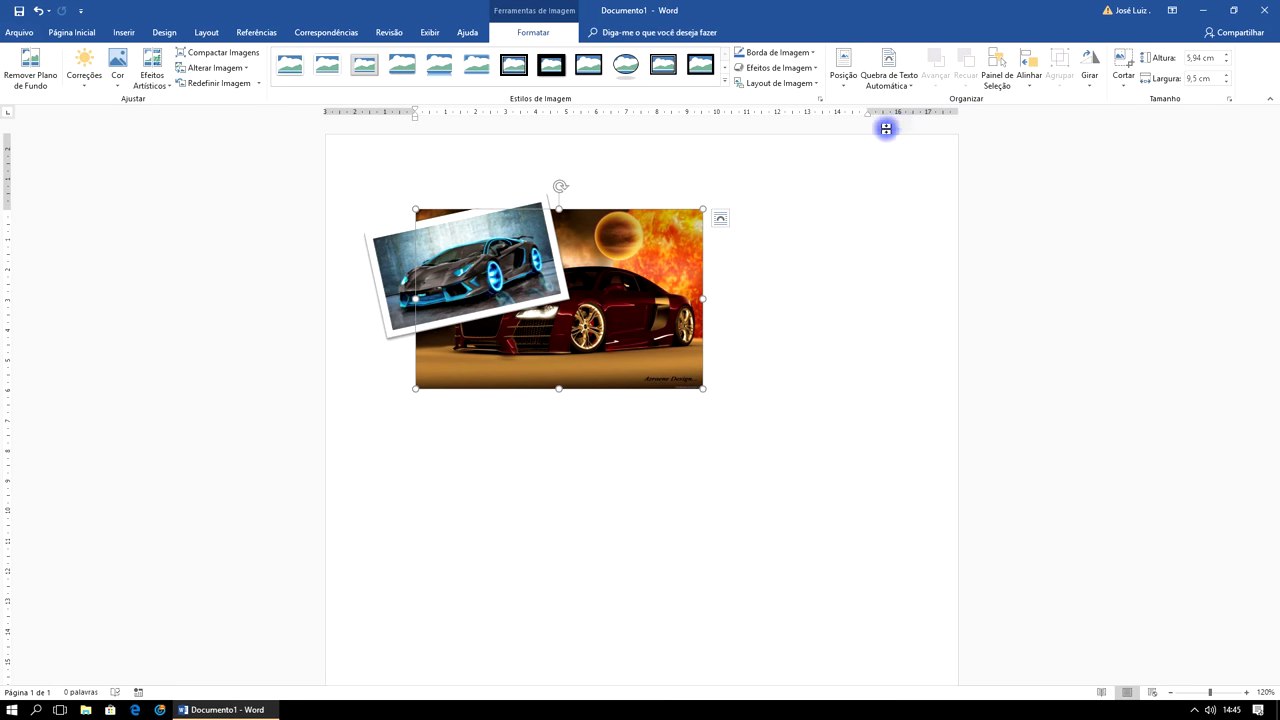
left_click(910, 72)
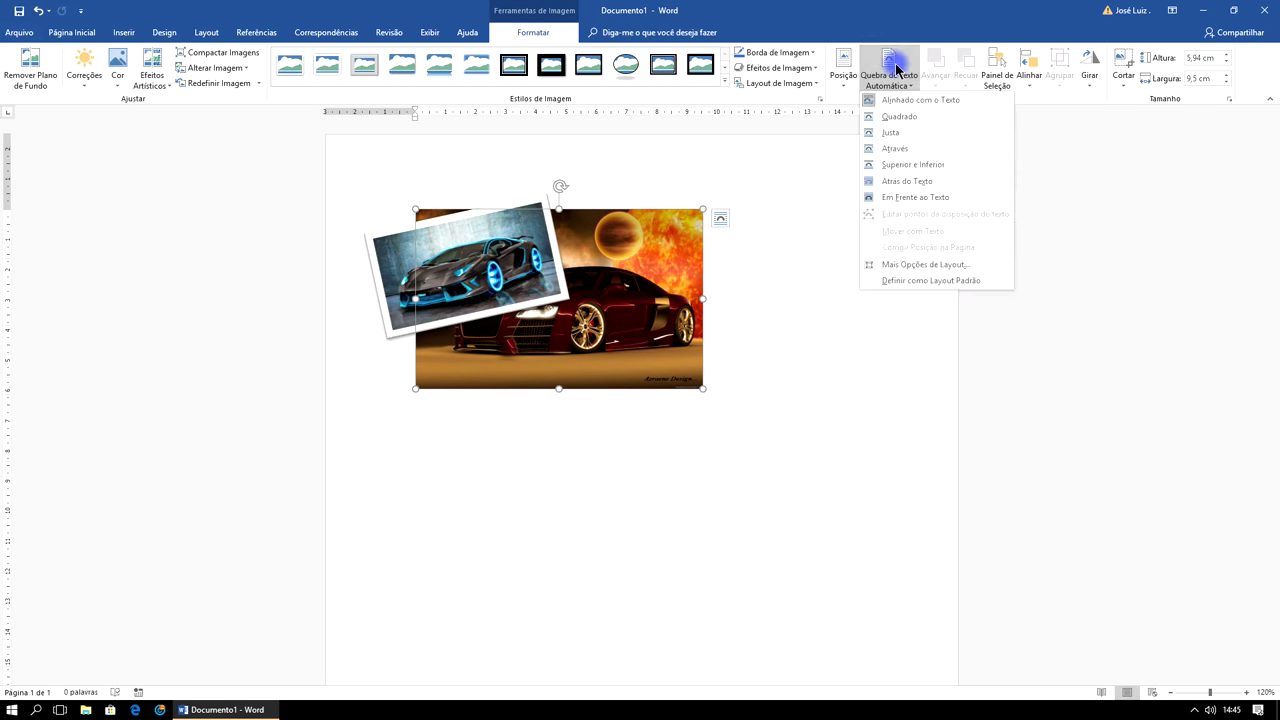
Step: Float the red car in front of text, apply Perspectiva Biselada, and place it beside the framed car
left_click(918, 198)
left_click_drag(680, 276, 866, 383)
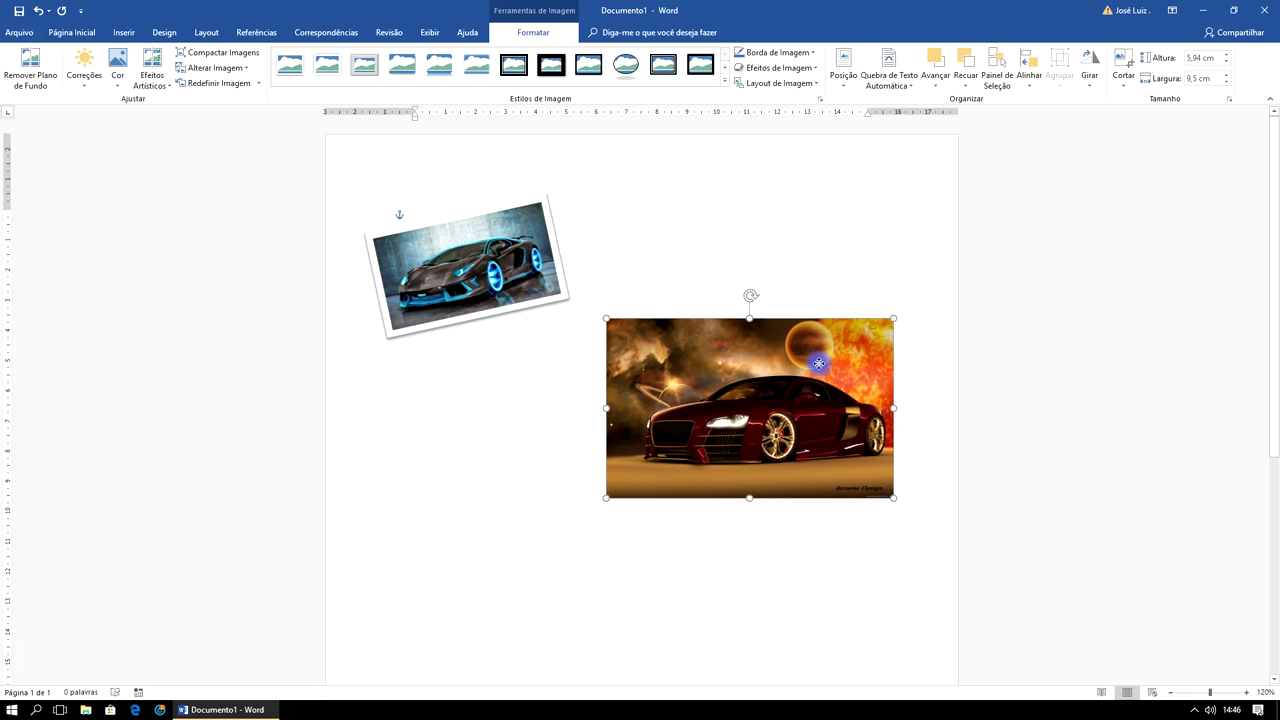
left_click(725, 84)
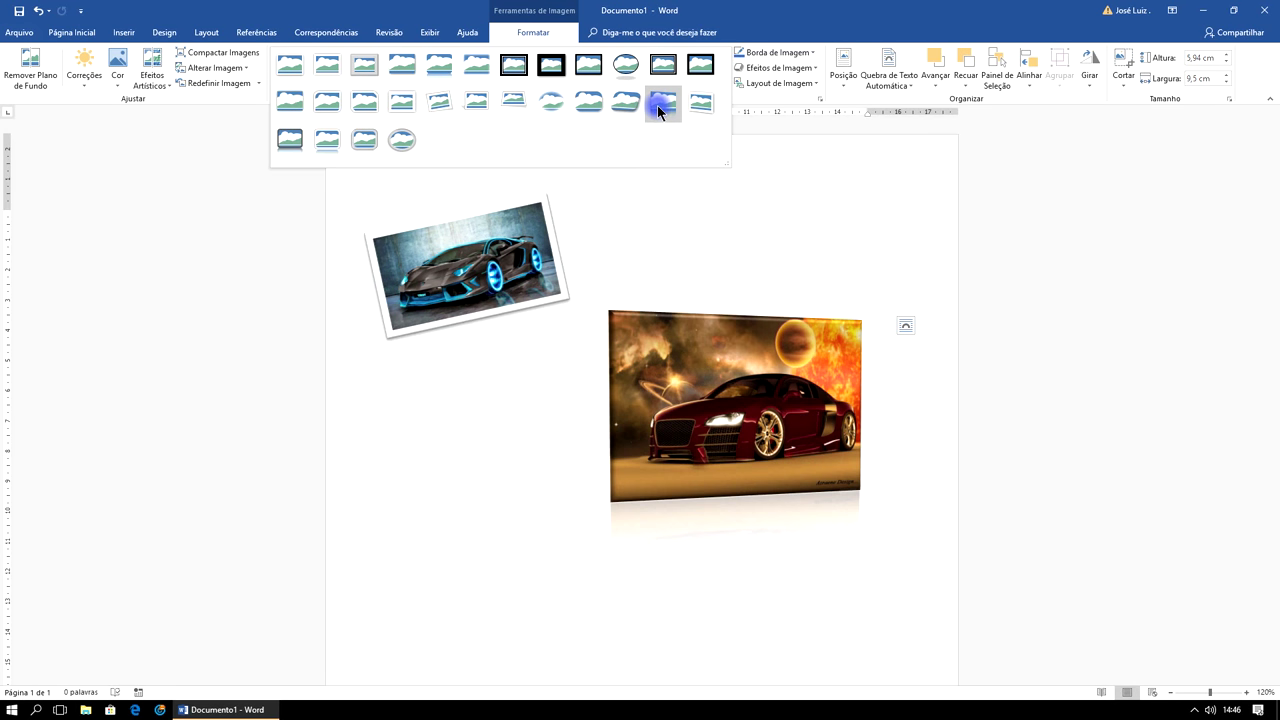
left_click(623, 105)
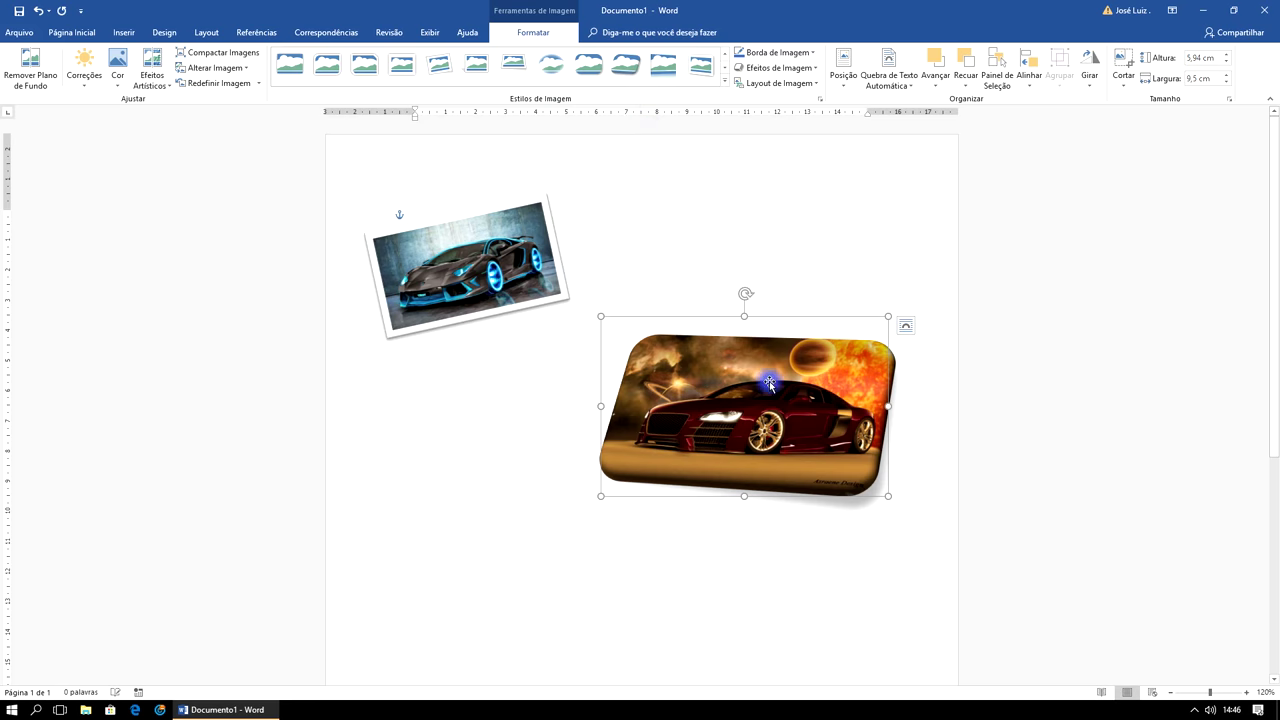
left_click_drag(760, 389, 774, 252)
left_click(745, 505)
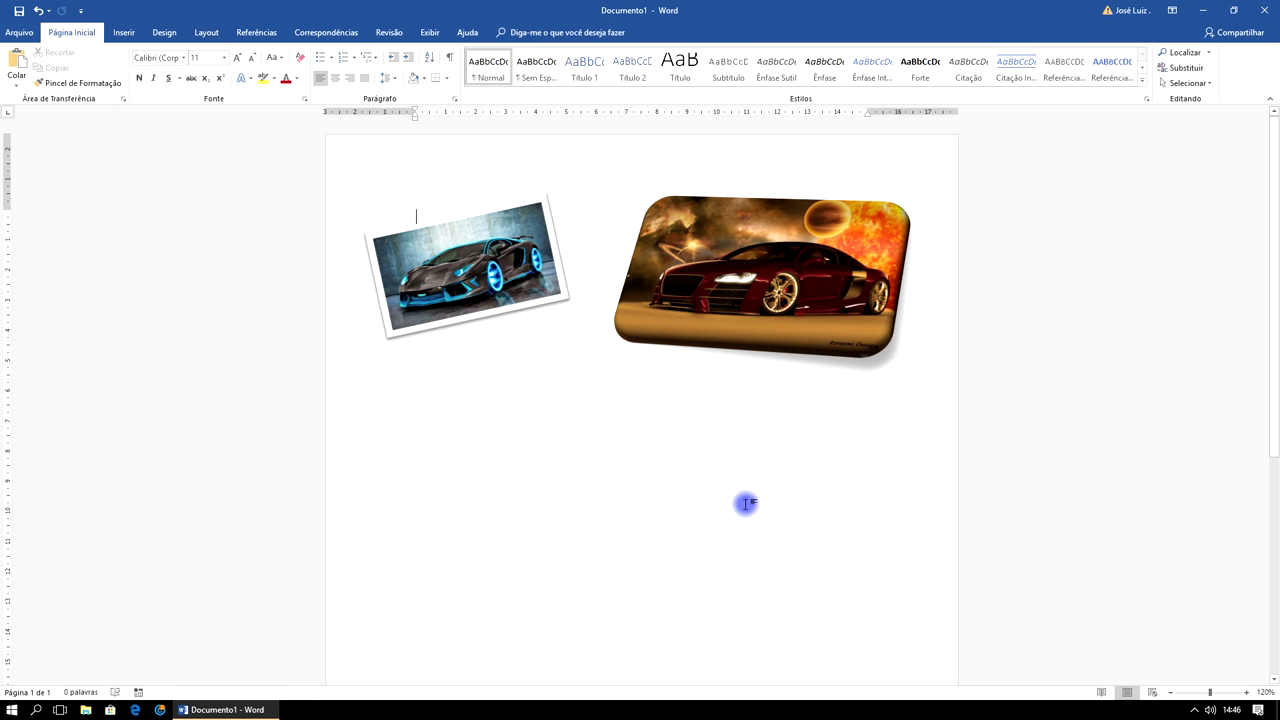
left_click(124, 32)
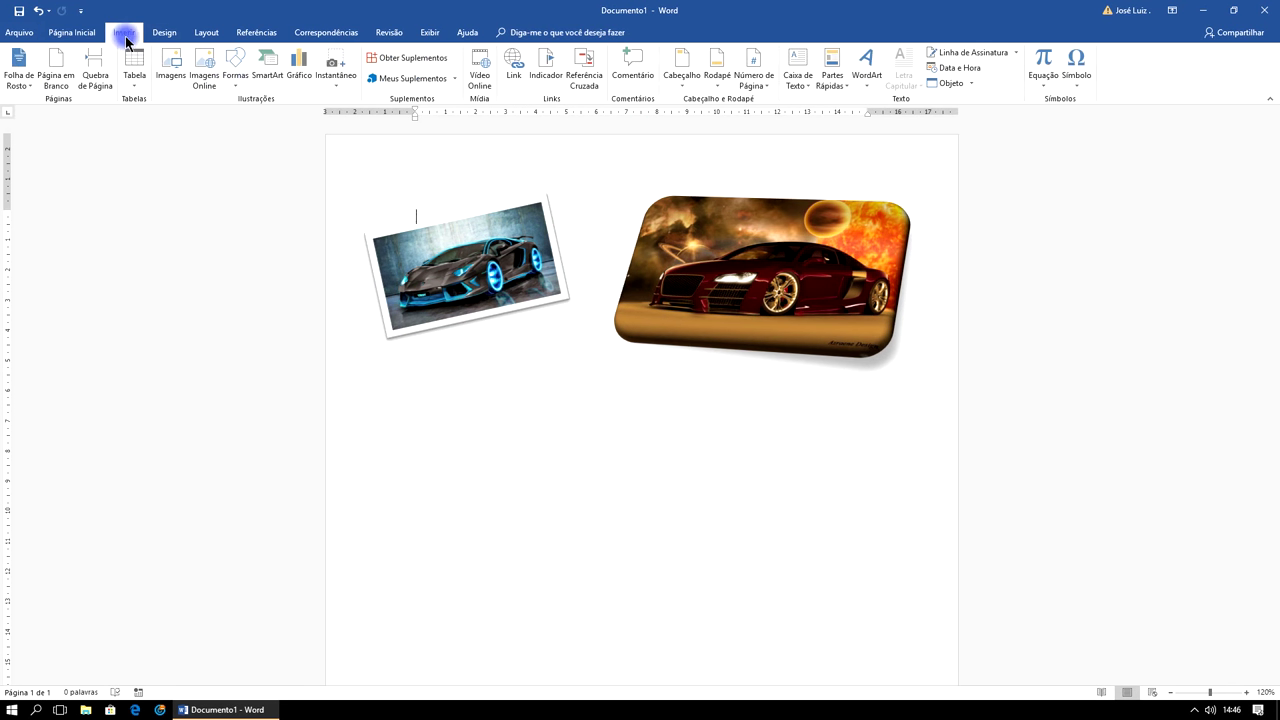
Step: Insert hd-space-wallpapers (30), set it Em Frente ao Texto, and move it below the cars
left_click(171, 77)
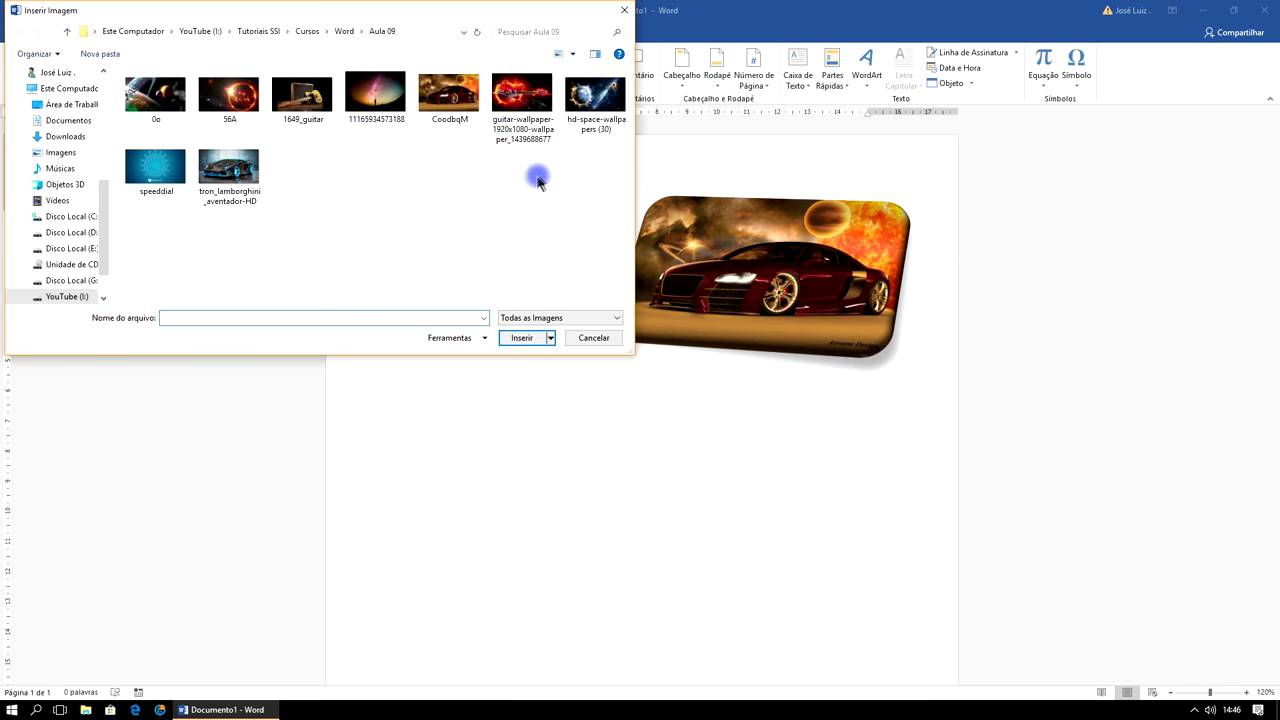
left_click(592, 98)
left_click(533, 338)
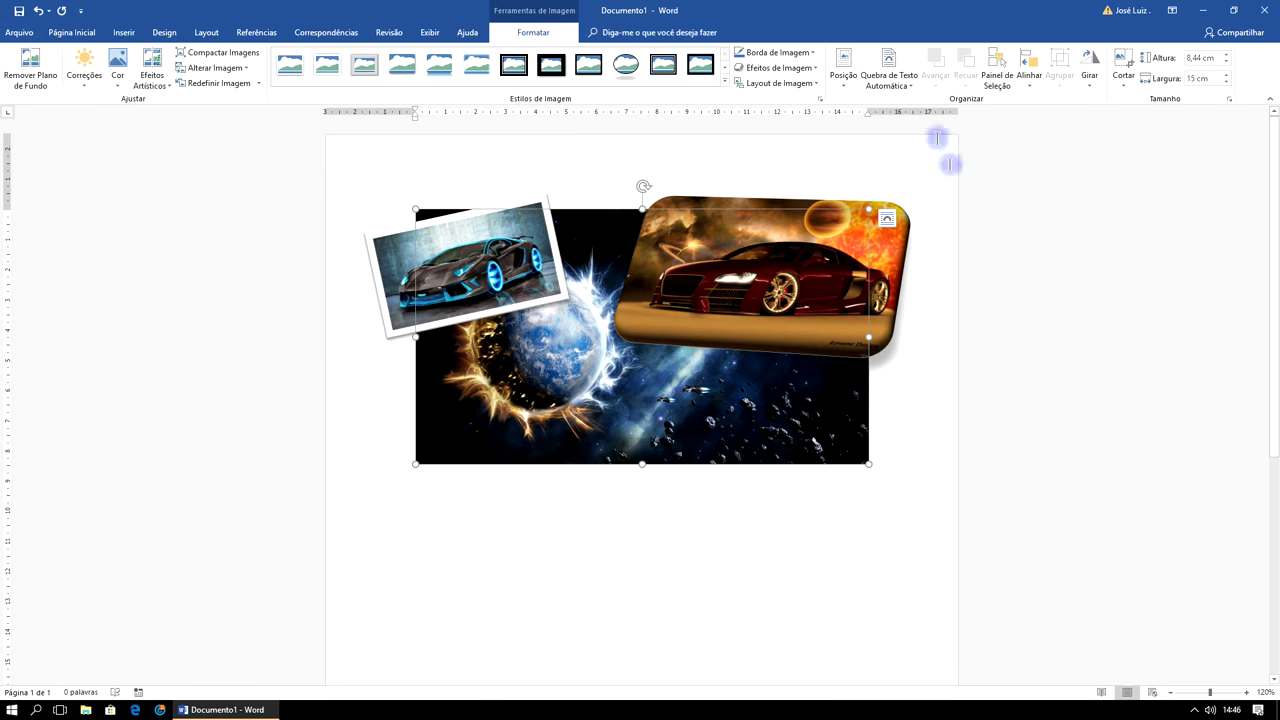
left_click(895, 62)
left_click(929, 200)
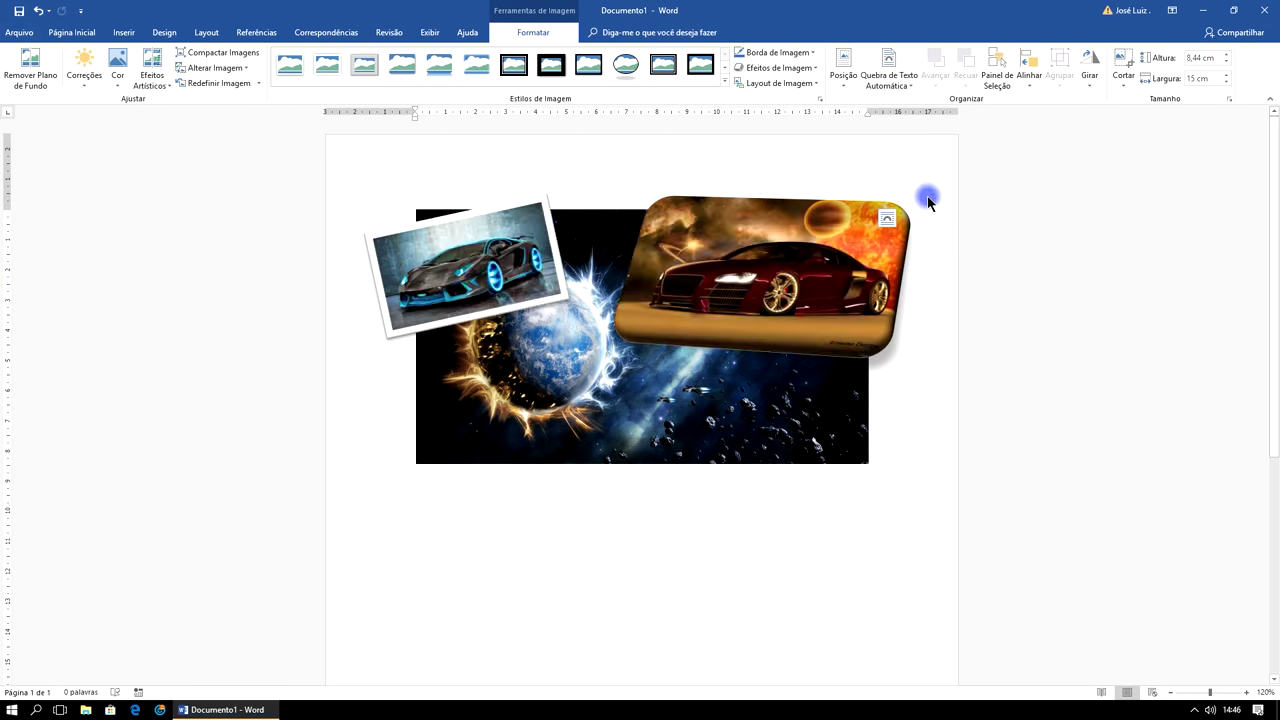
left_click_drag(661, 315, 661, 453)
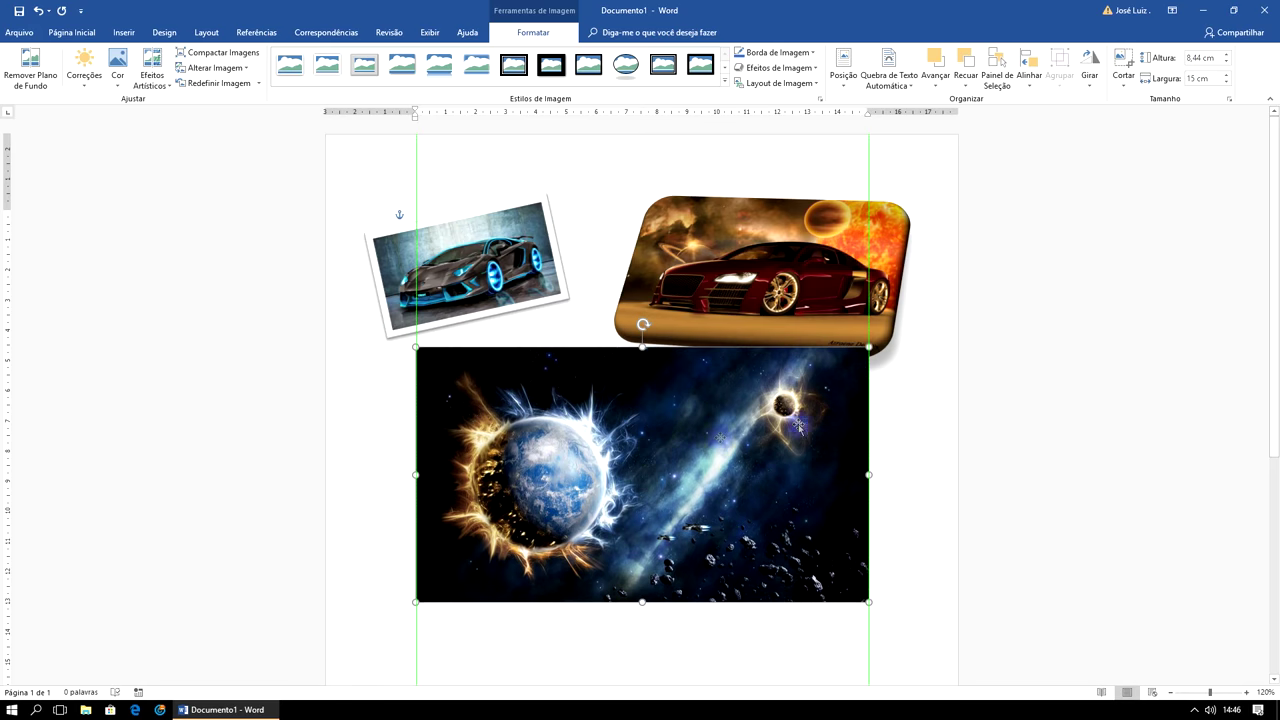
Step: Shrink the space picture to 5,64 × 10,03 cm and centre it below the car pictures
left_click_drag(869, 346, 719, 432)
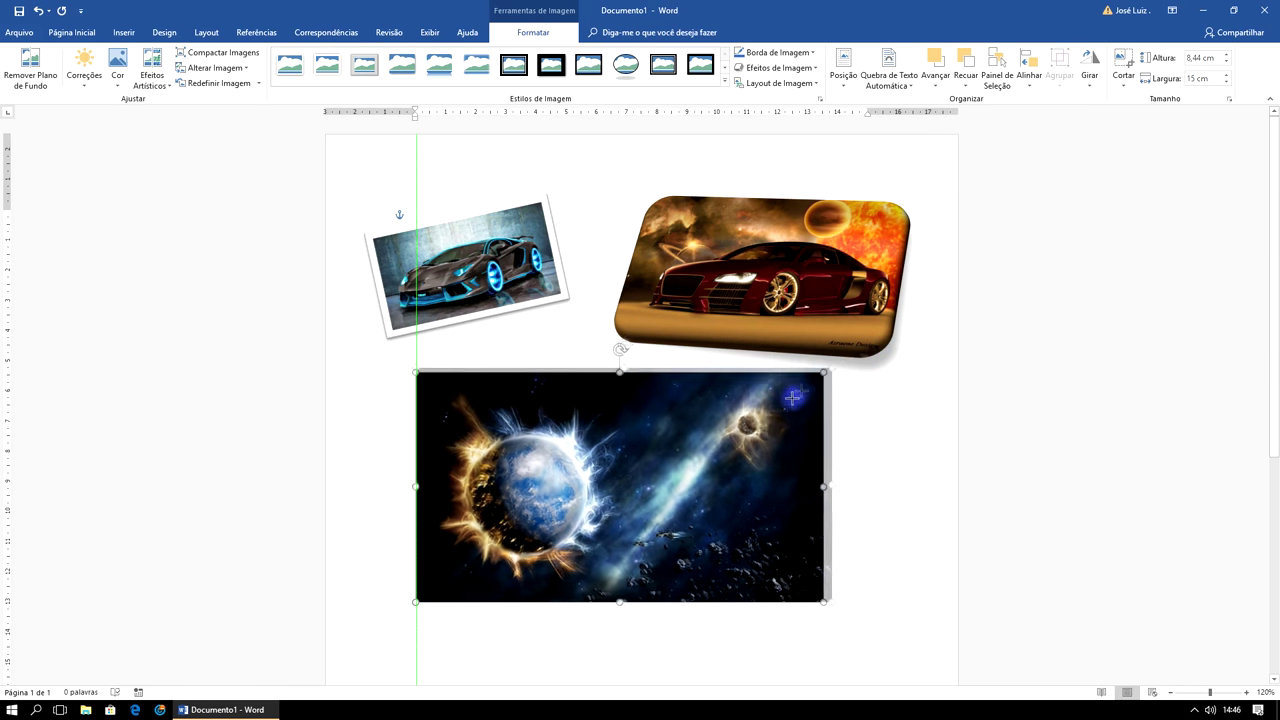
left_click_drag(633, 490, 707, 462)
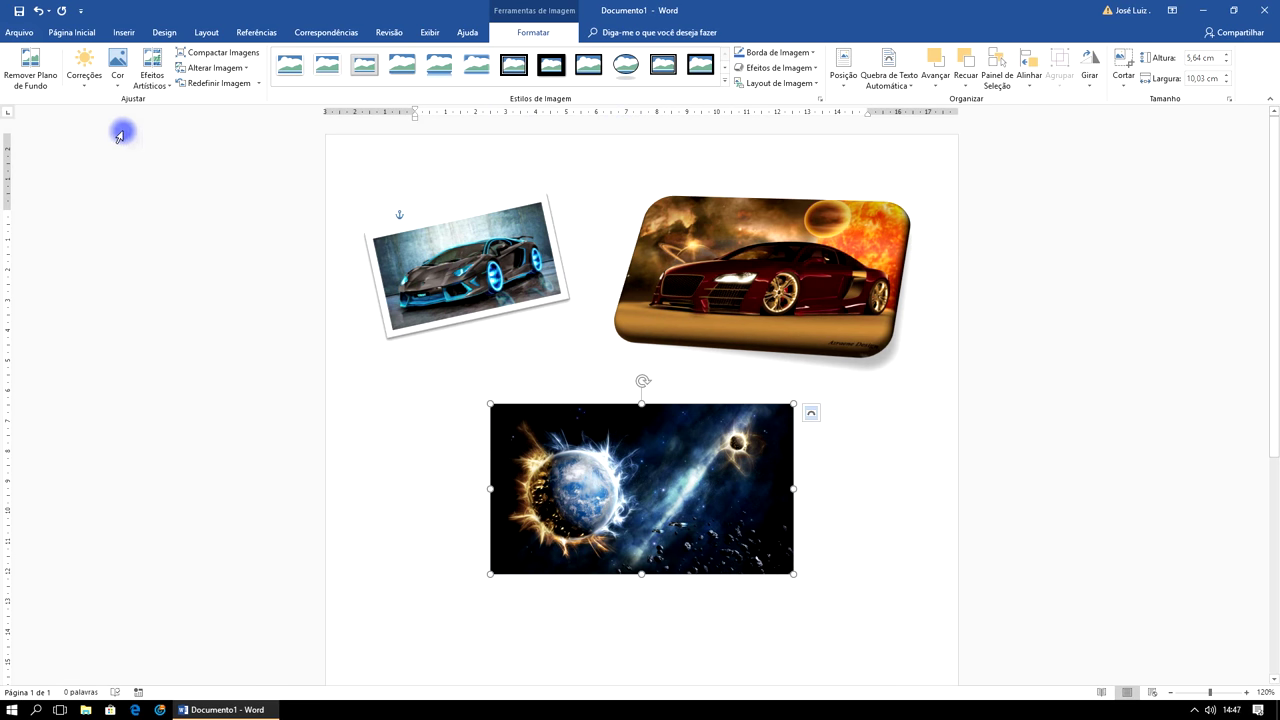
left_click(84, 70)
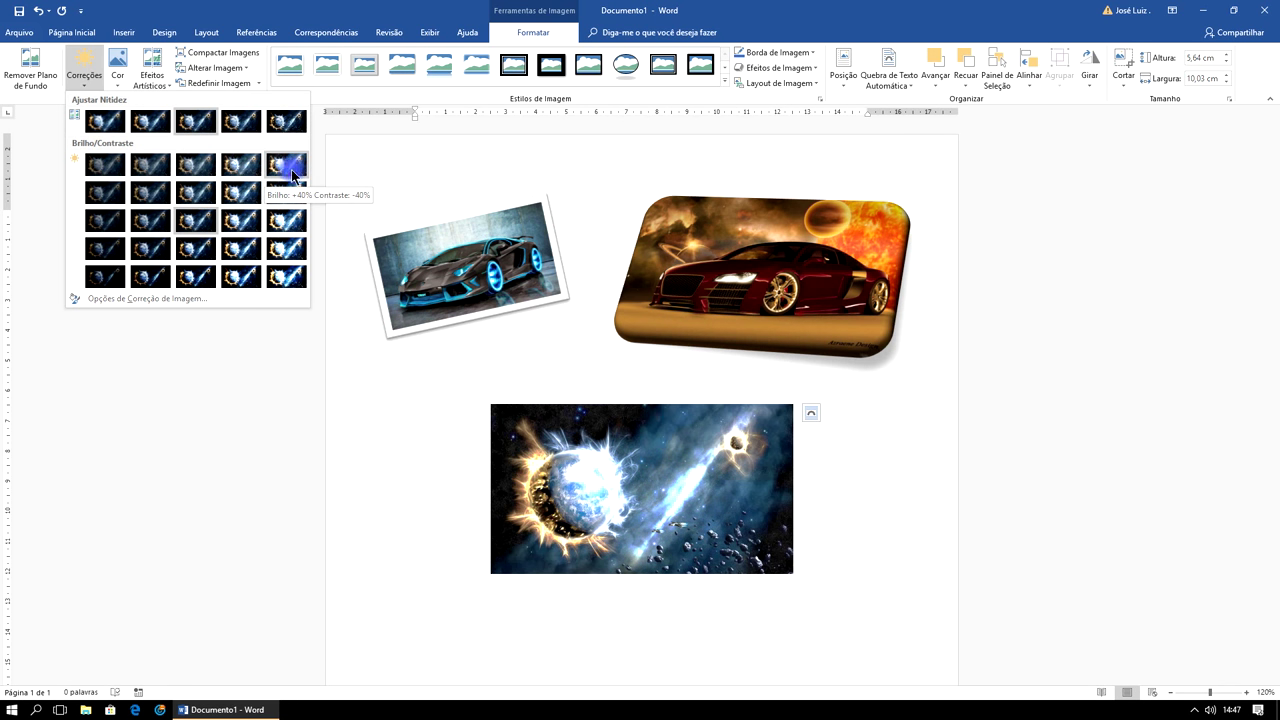
left_click(83, 80)
left_click(83, 82)
left_click(83, 84)
left_click(117, 78)
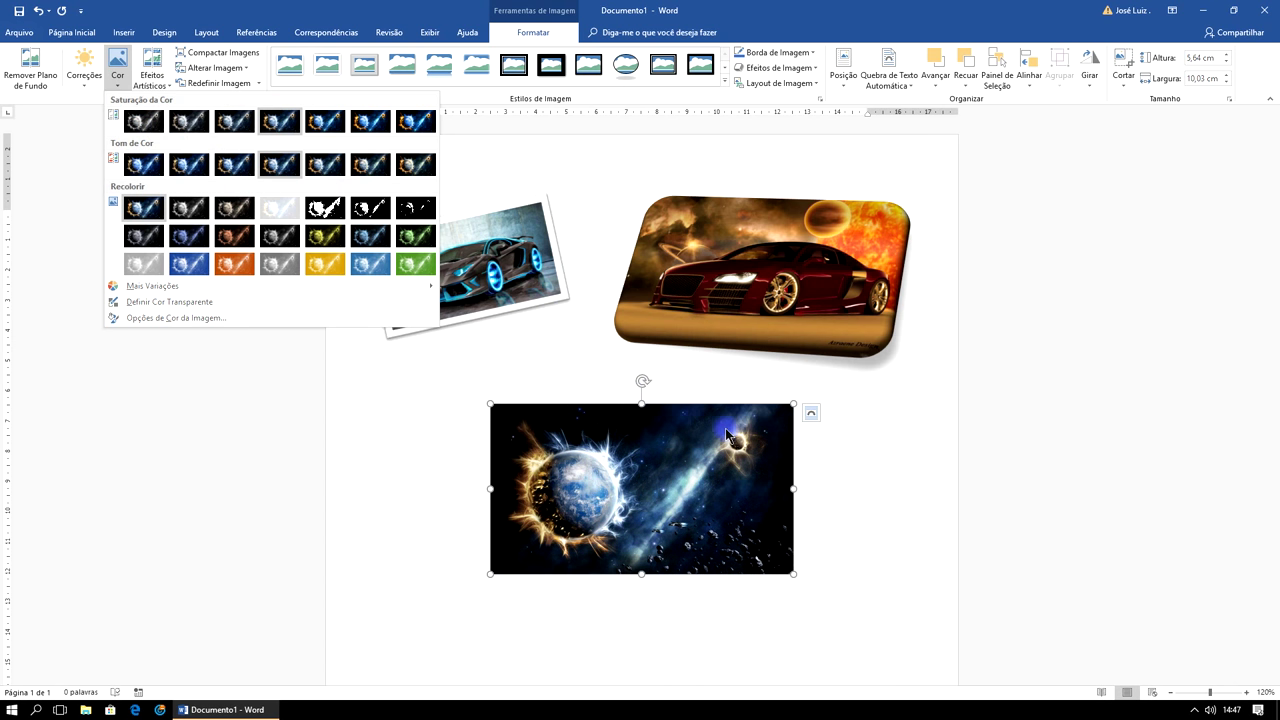
left_click(757, 471)
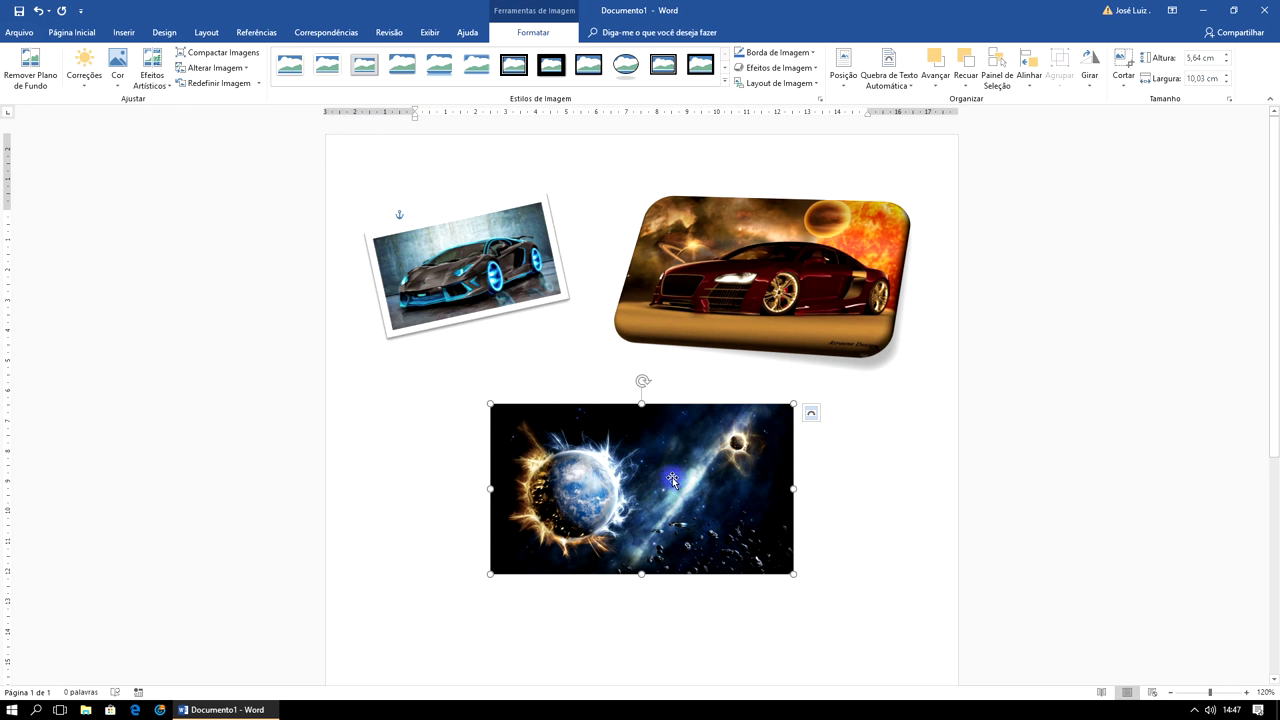
Step: Centre the space picture higher up and Ctrl-drag a duplicate copy directly beneath it
left_click_drag(696, 478, 696, 445)
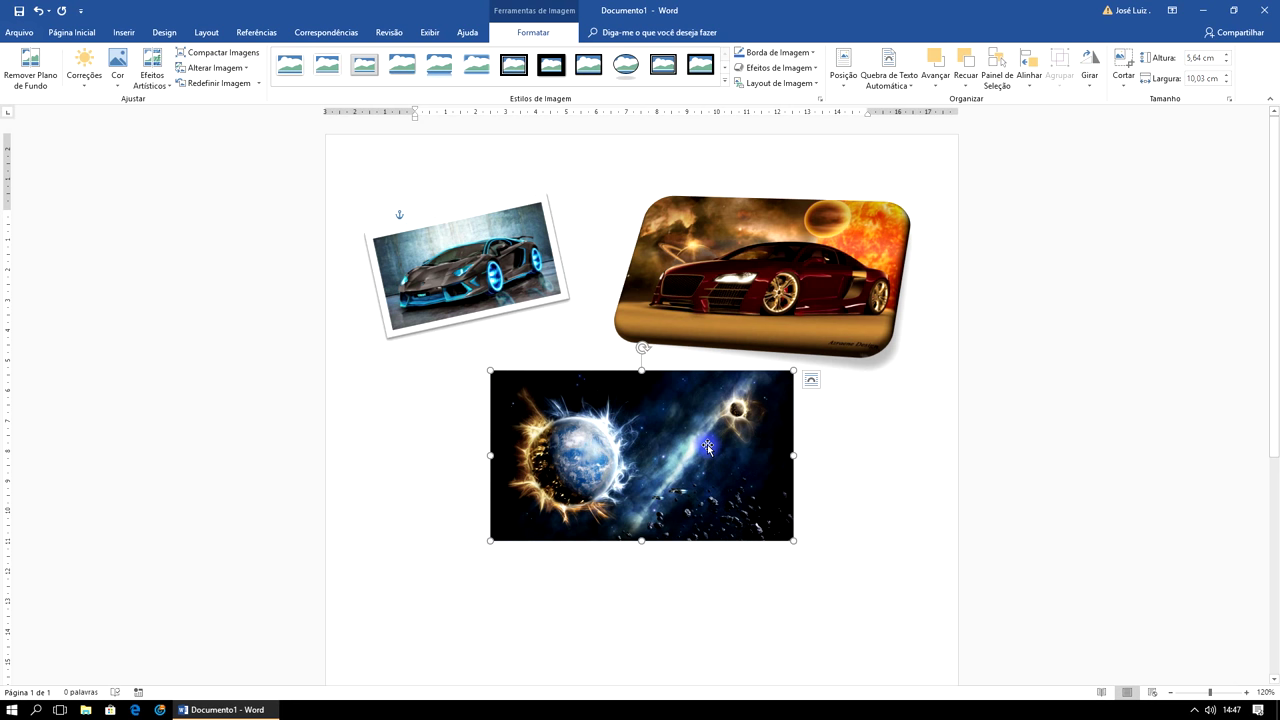
left_click_drag(707, 447, 665, 640)
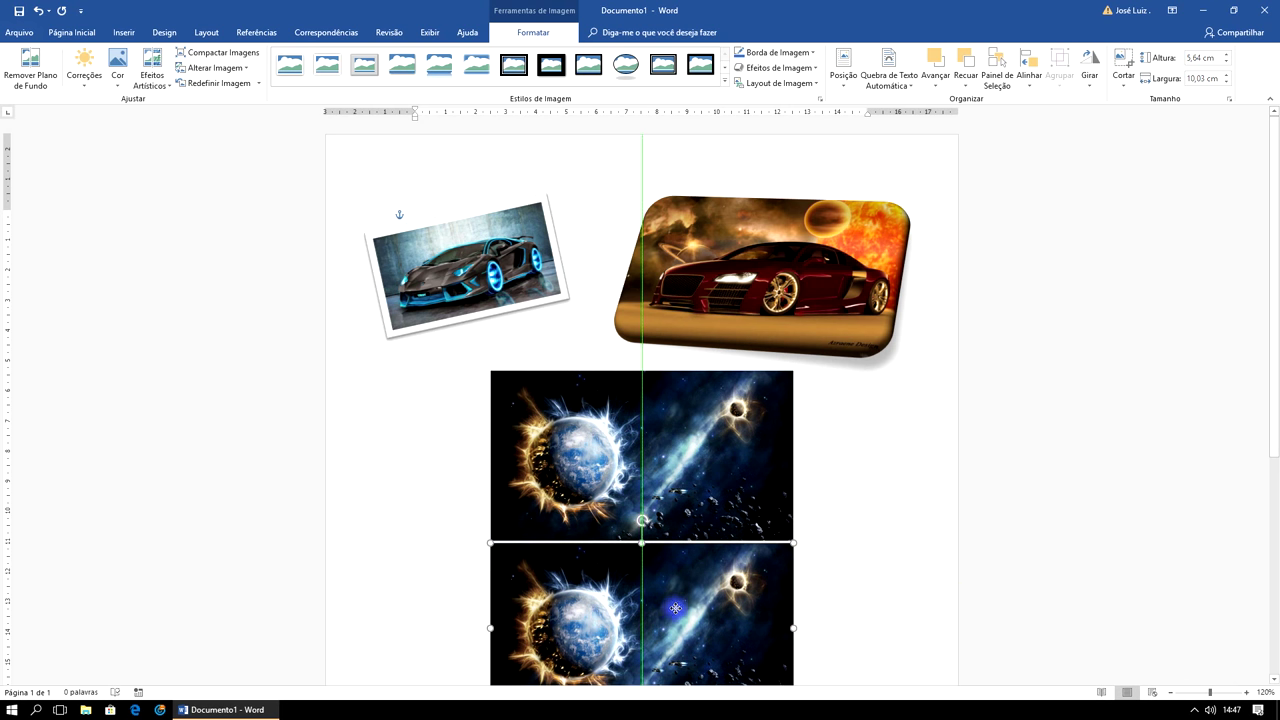
scroll(850, 510, "down", 2)
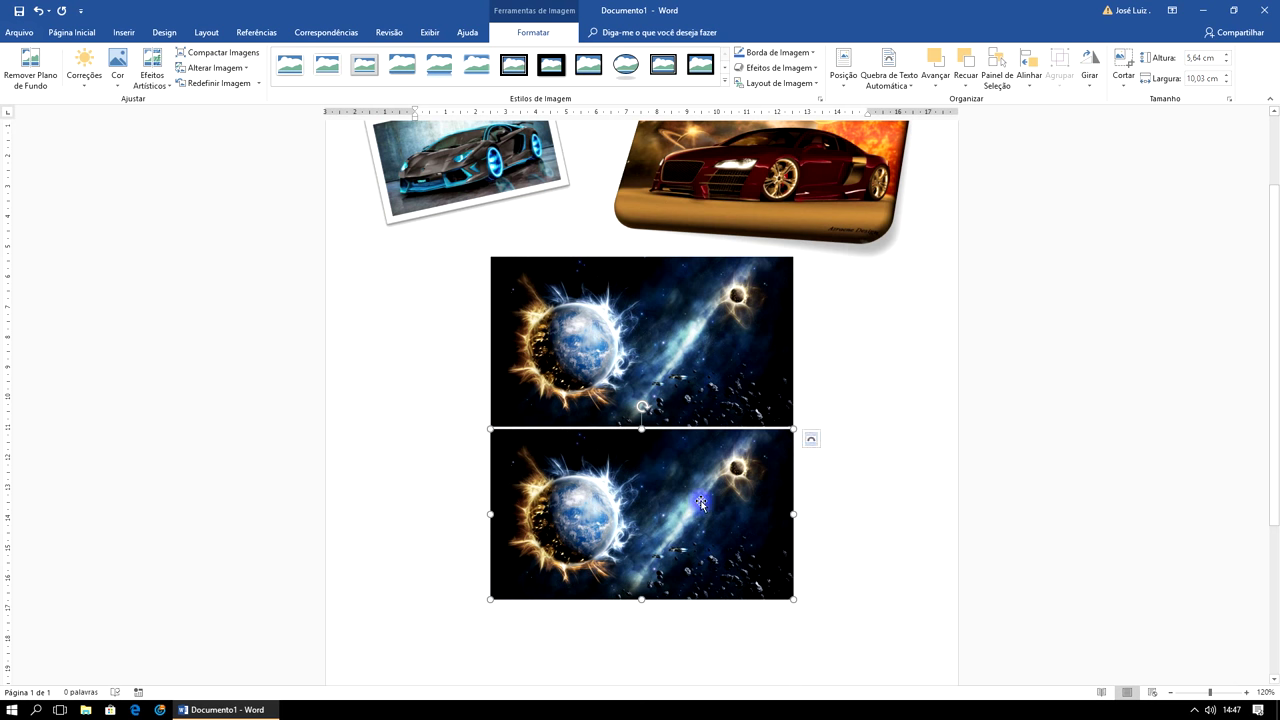
left_click(115, 86)
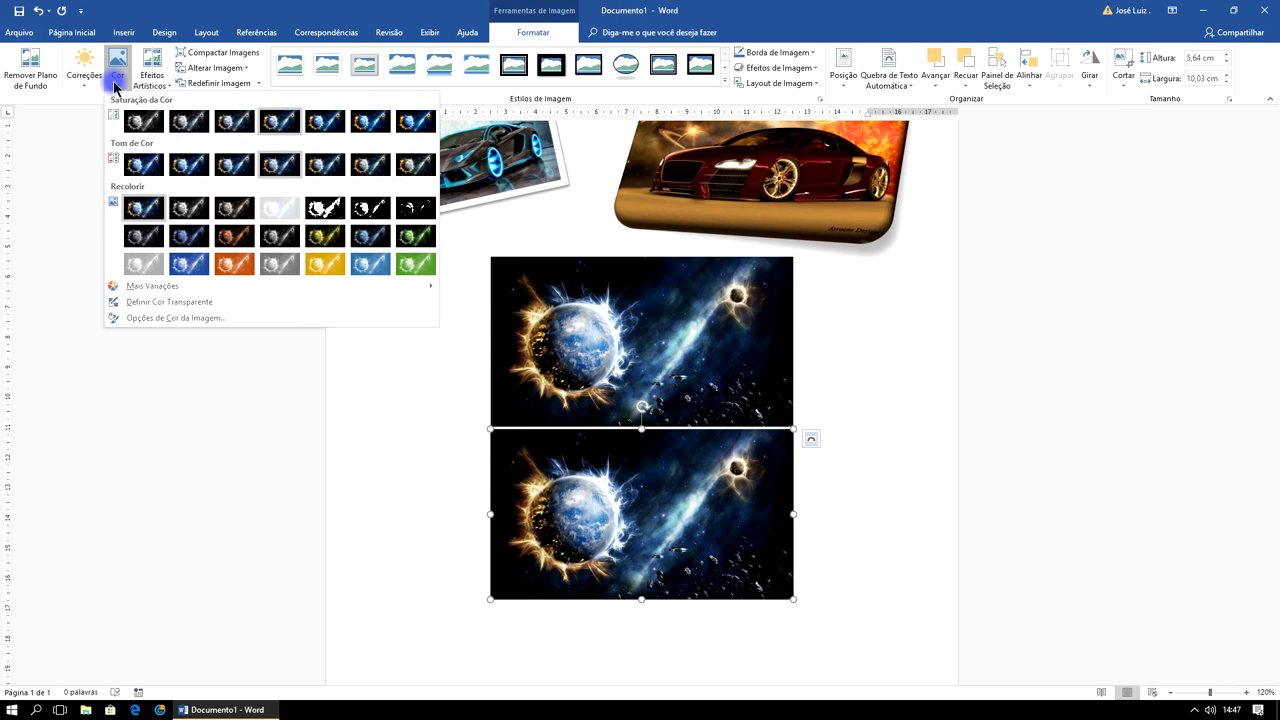
Step: Apply grayscale to the lower space picture, then undo the frame style and grayscale
left_click(147, 121)
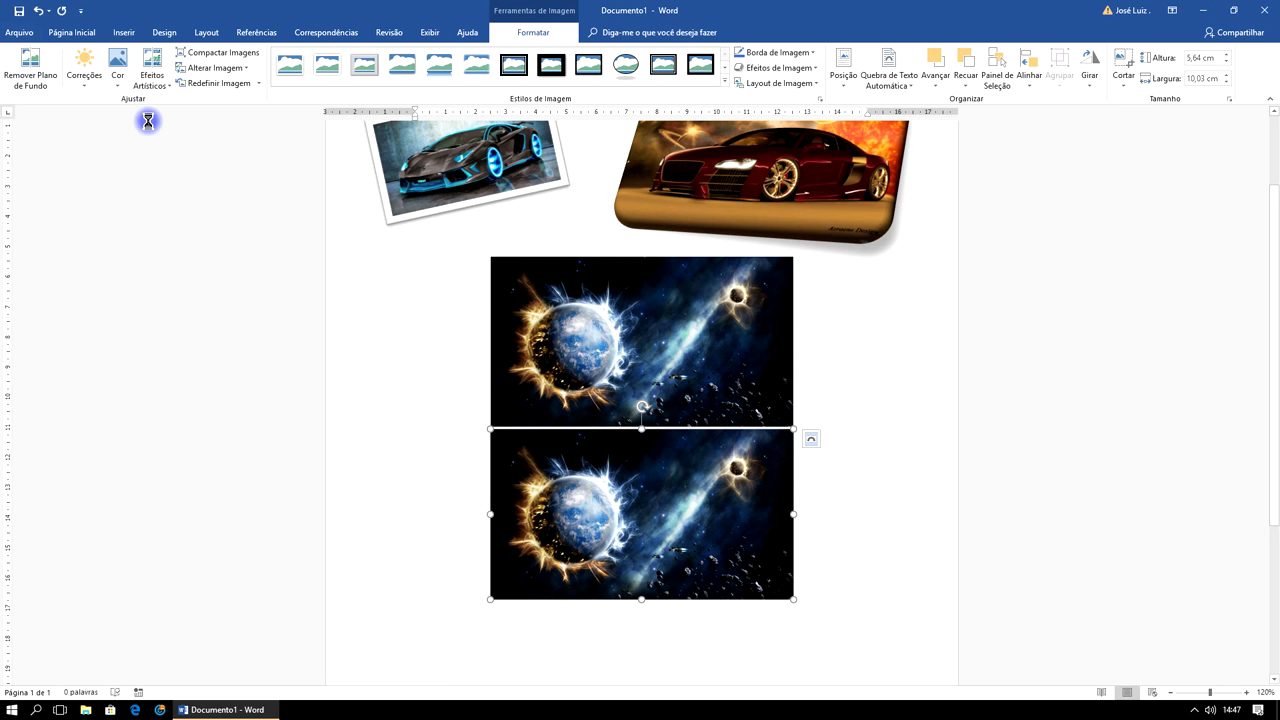
left_click(908, 350)
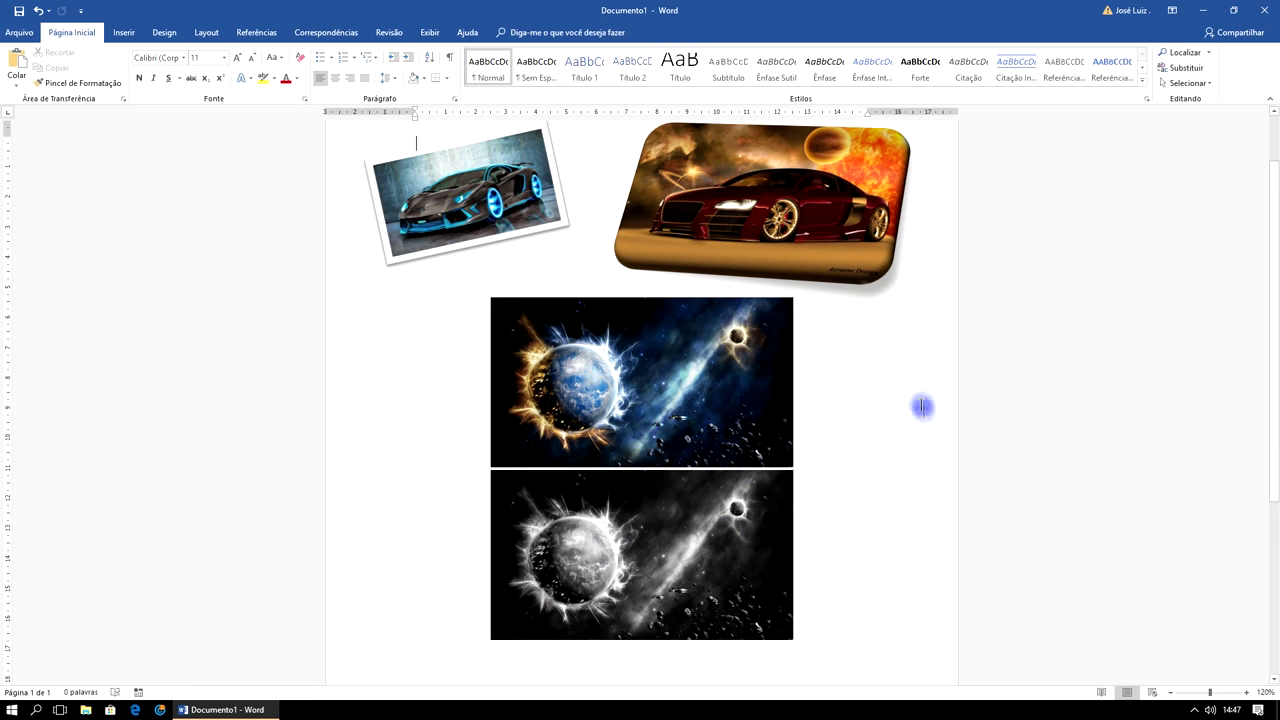
scroll(890, 480, "down", 1)
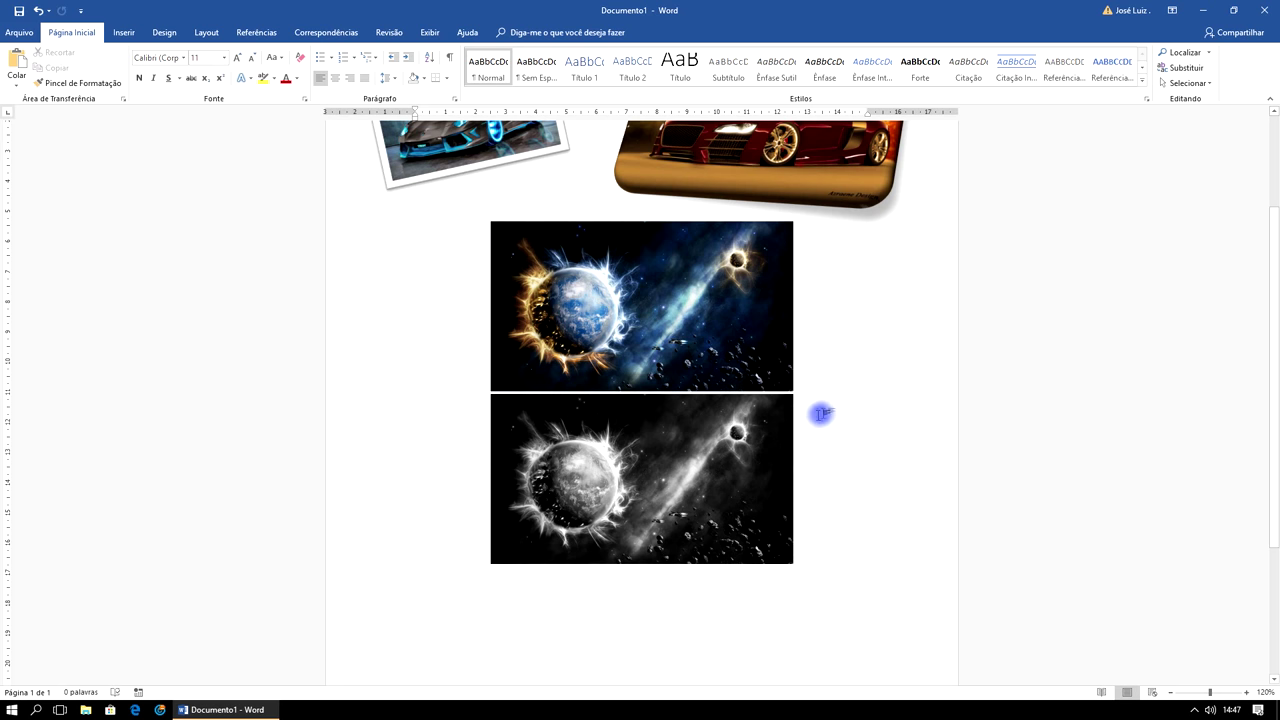
left_click(722, 440)
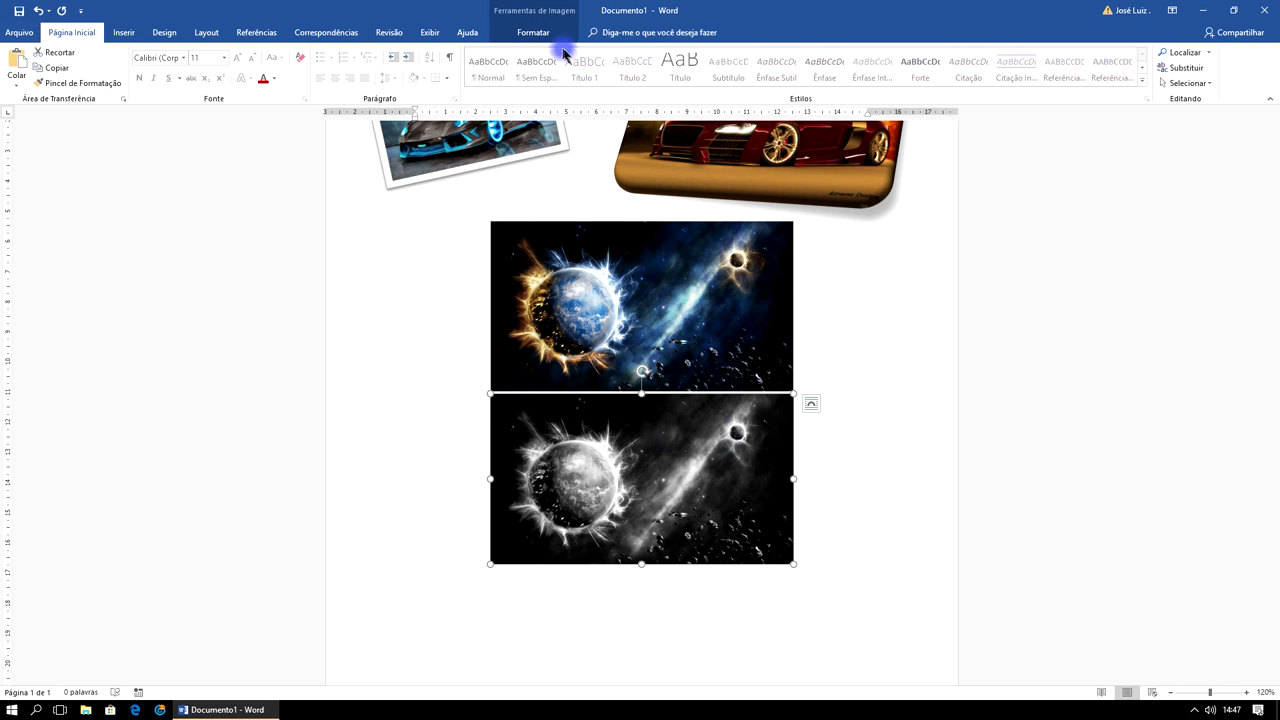
left_click(535, 34)
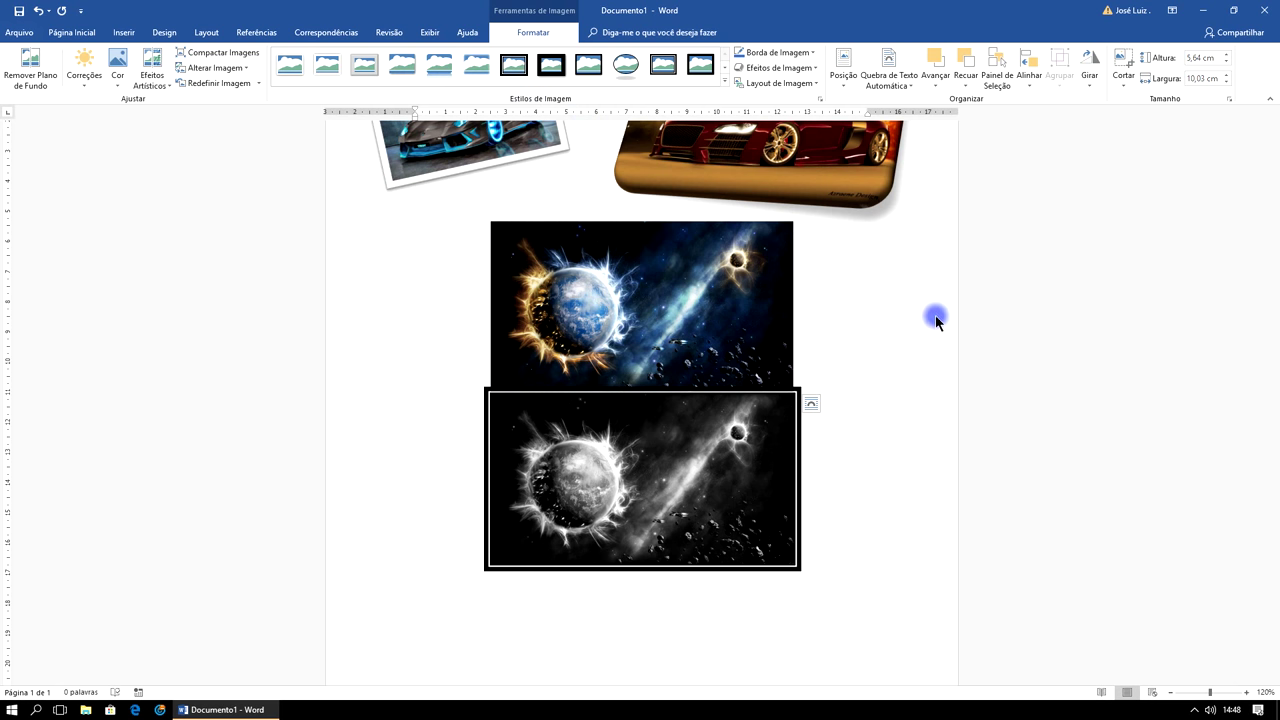
key("ctrl+z")
key("ctrl+z")
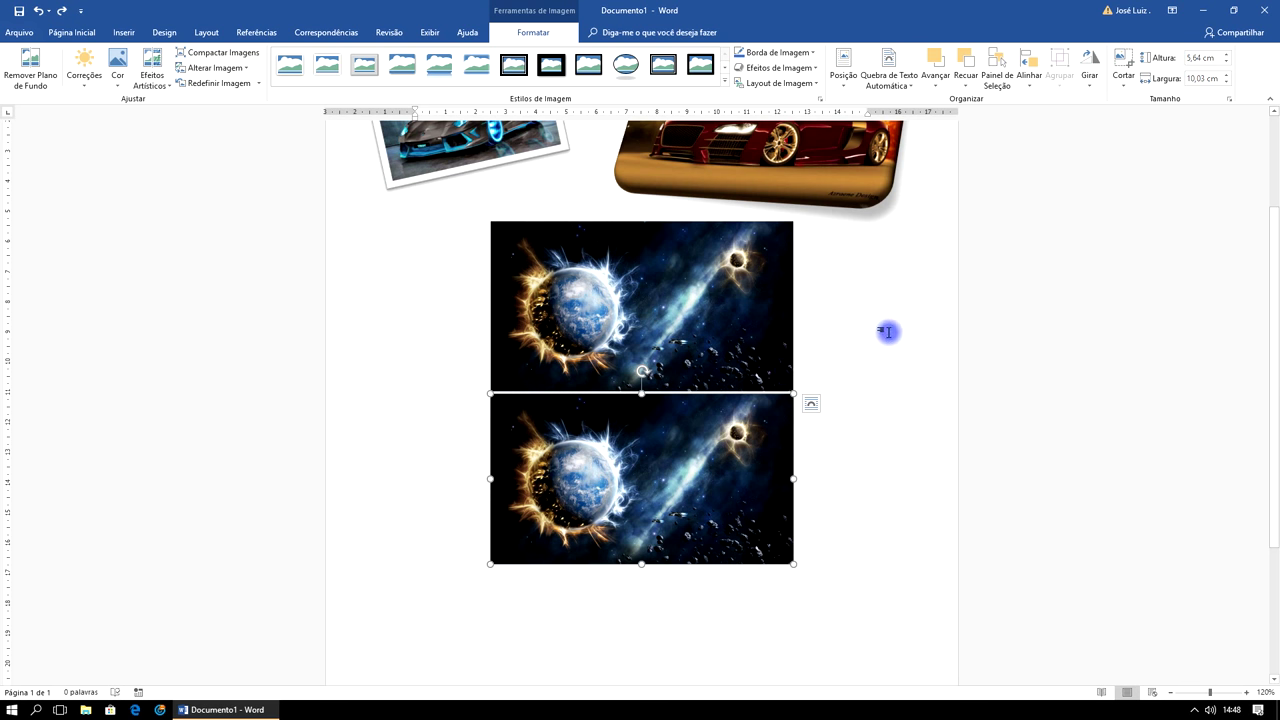
Step: Reapply the 0% saturation colour option to make only the lower space picture grayscale
left_click(863, 292)
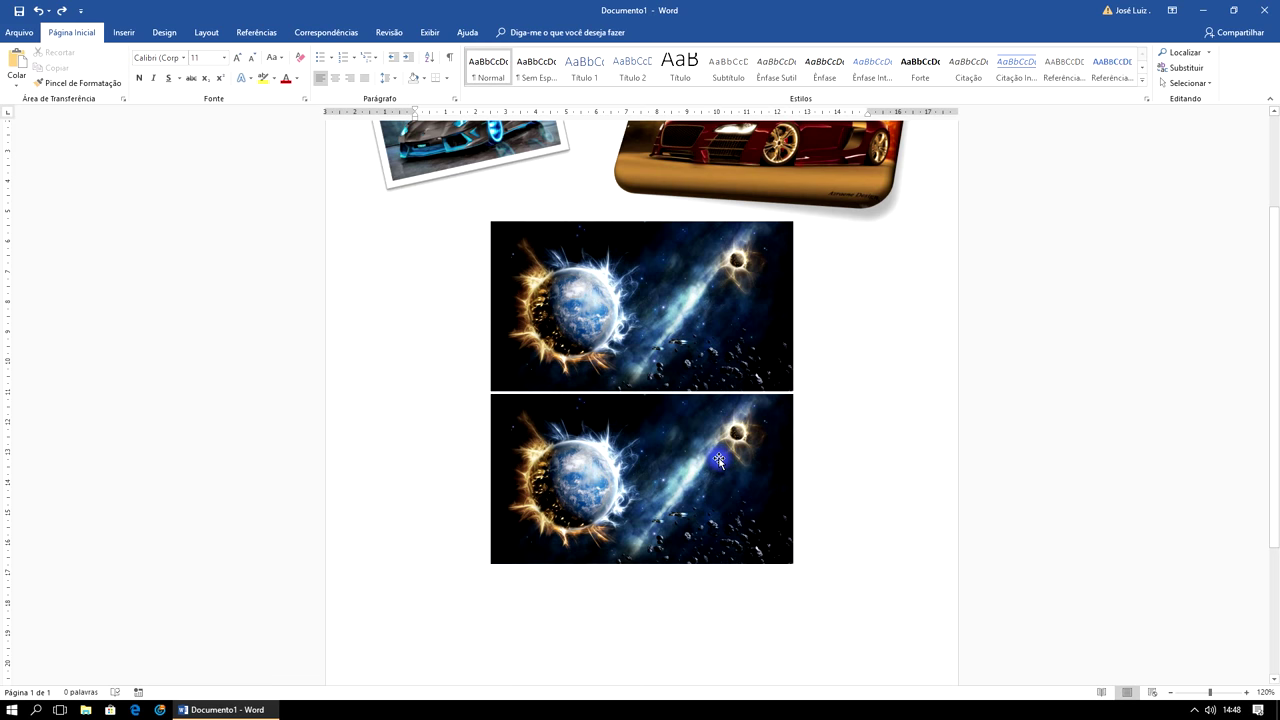
left_click(720, 457)
left_click(533, 32)
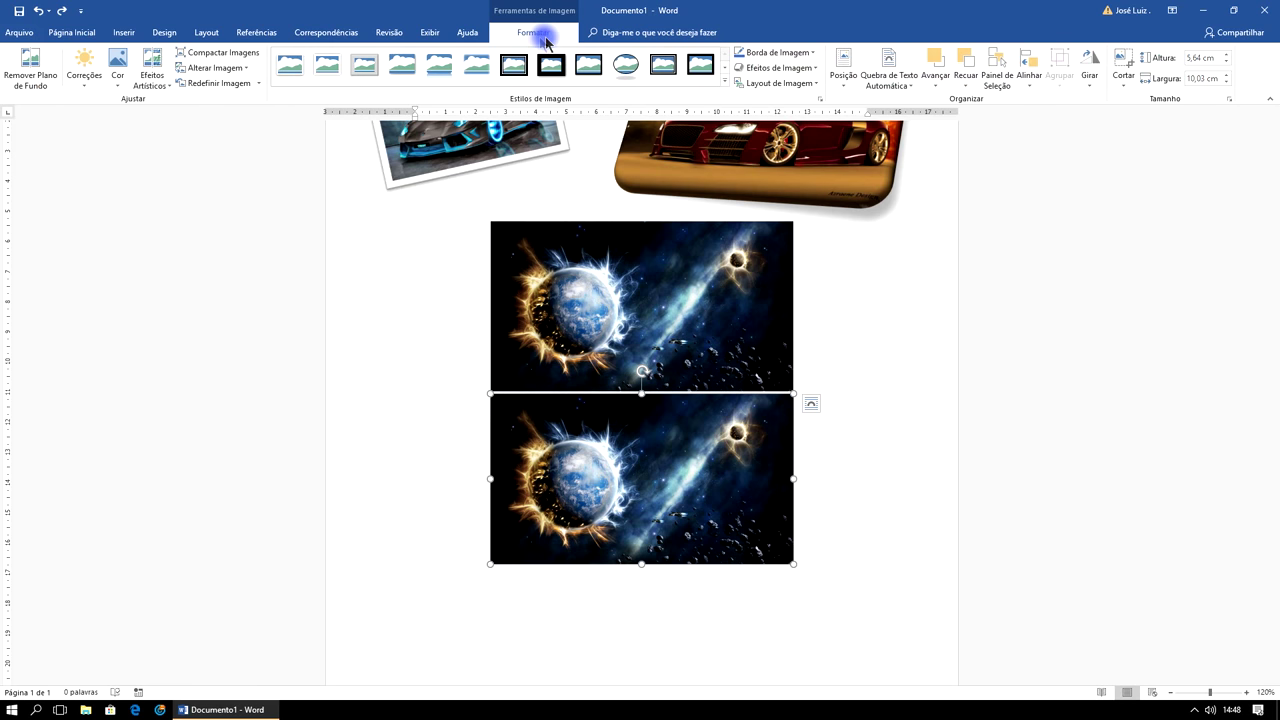
left_click(117, 72)
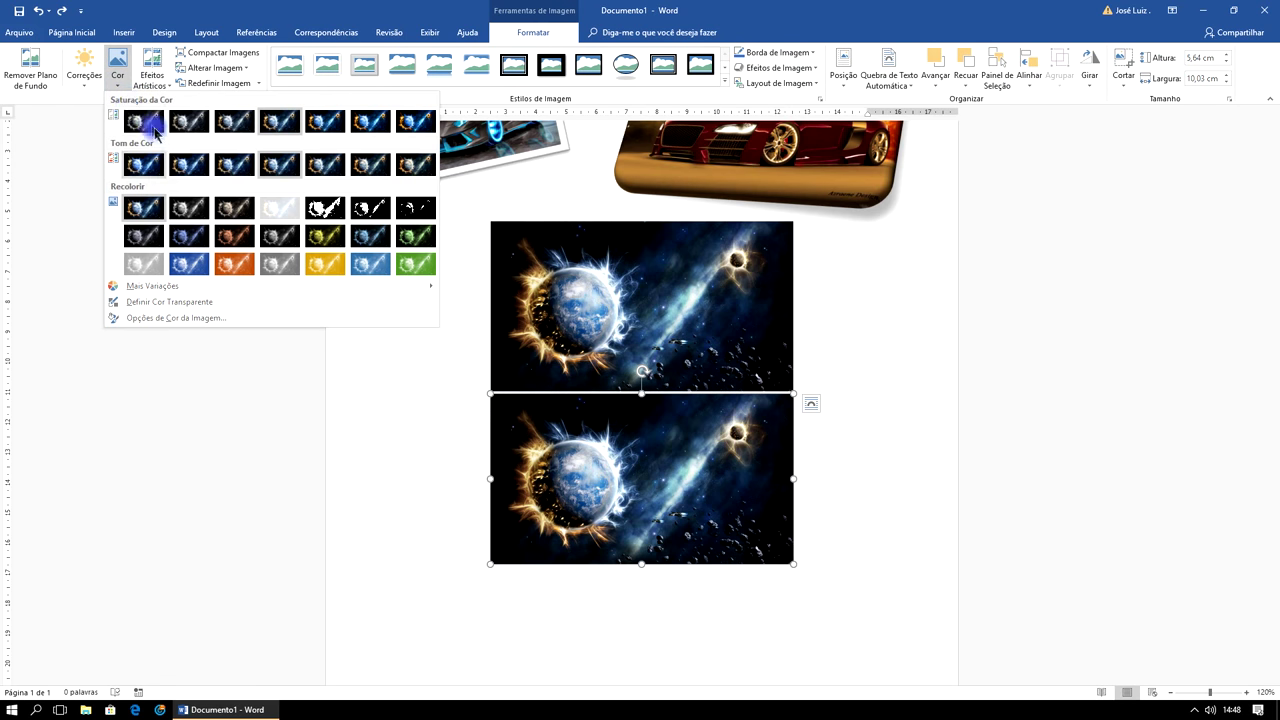
left_click(147, 123)
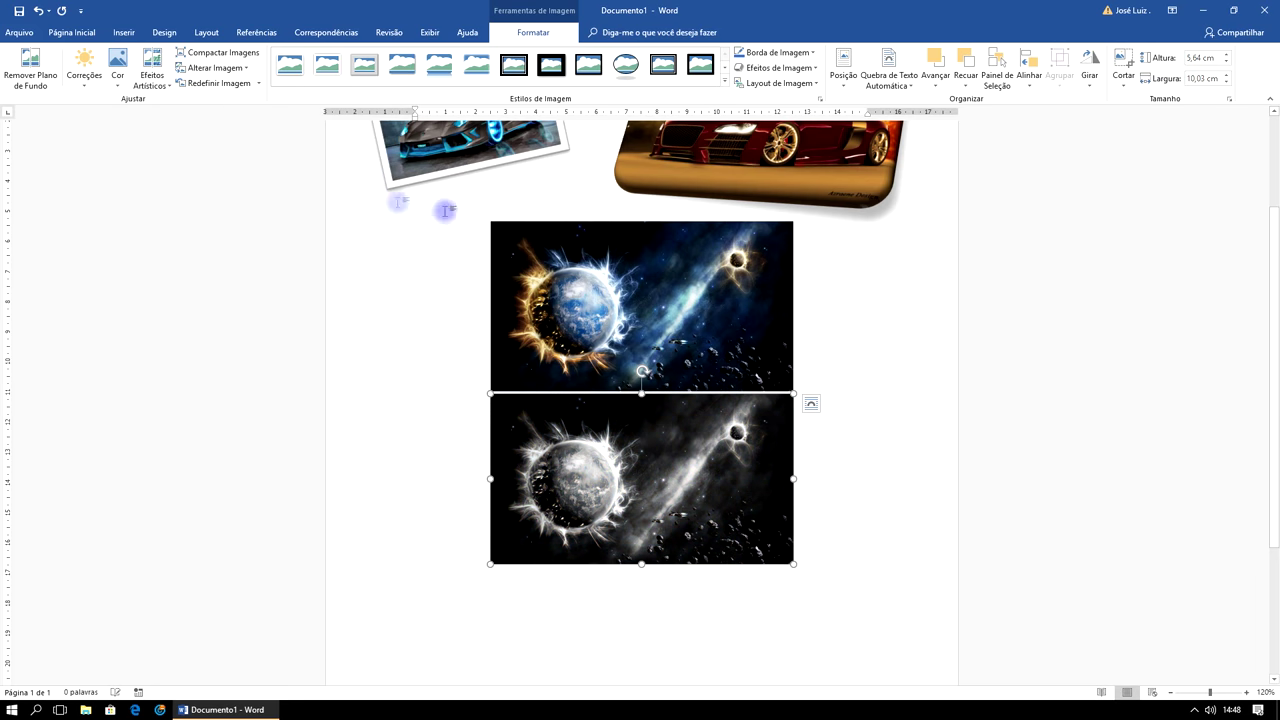
left_click(560, 280)
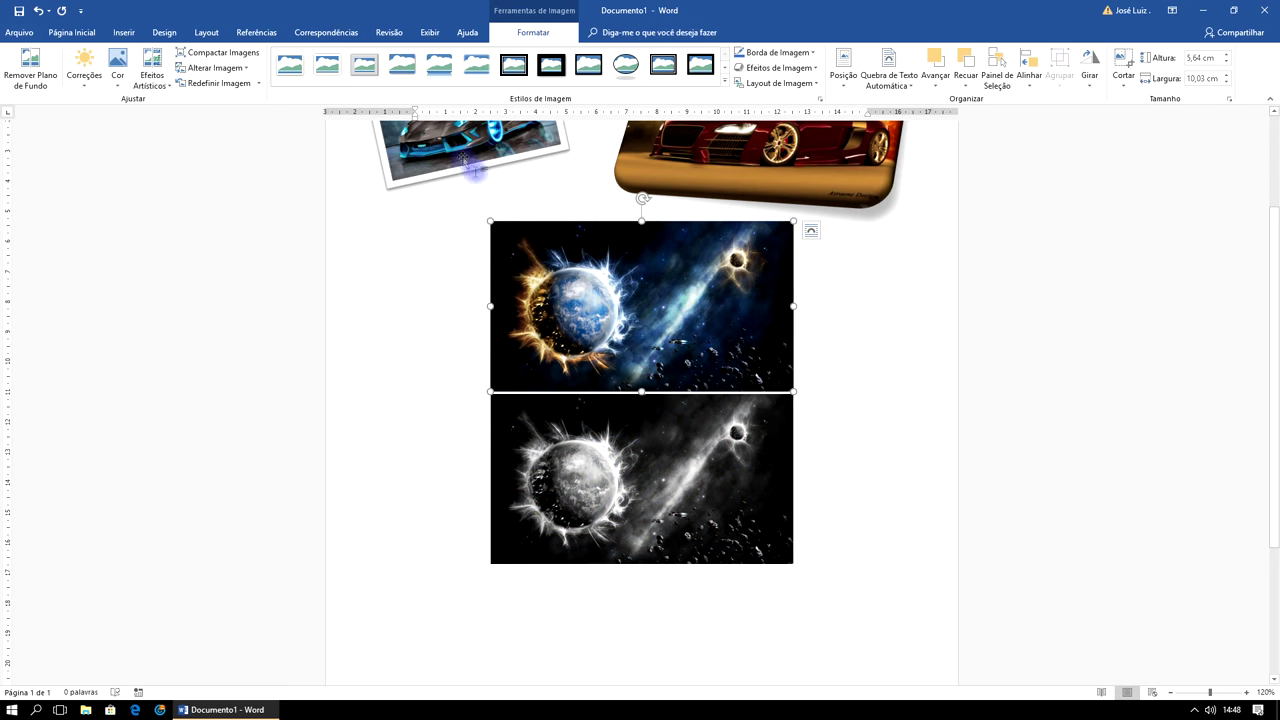
Step: Apply the fine textured artistic effect to the upper colour space image
left_click(152, 75)
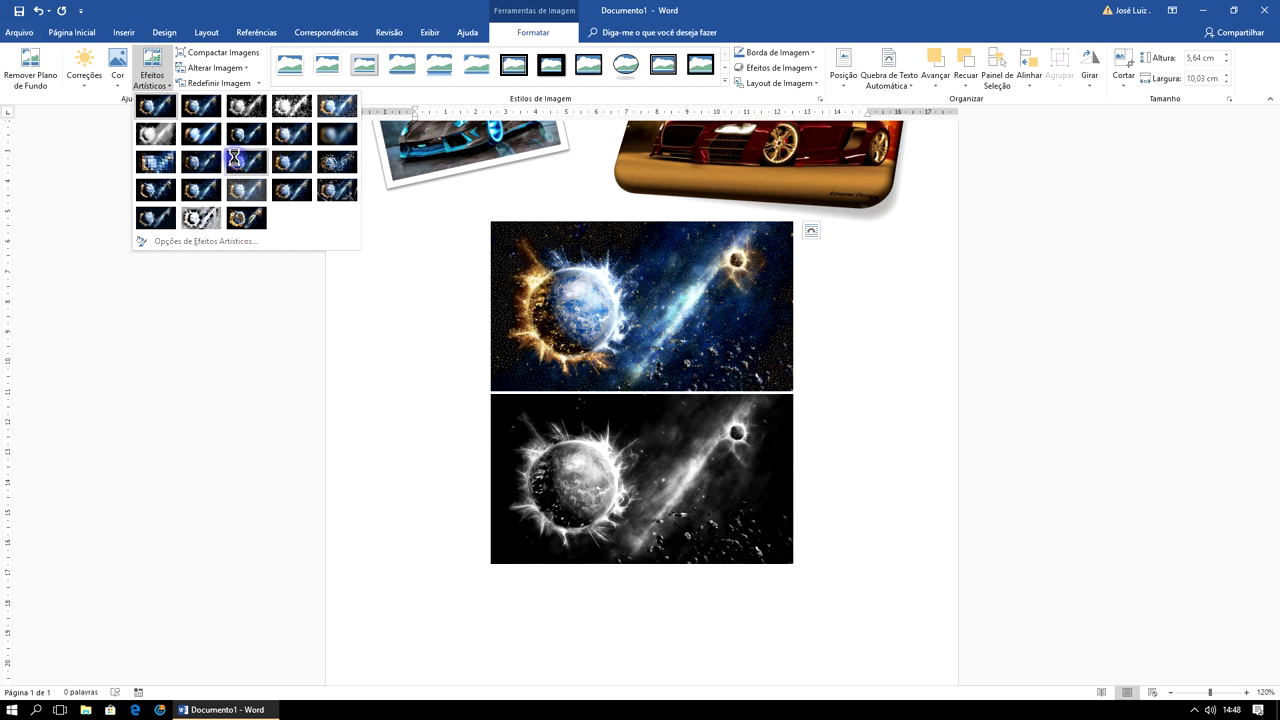
left_click(157, 164)
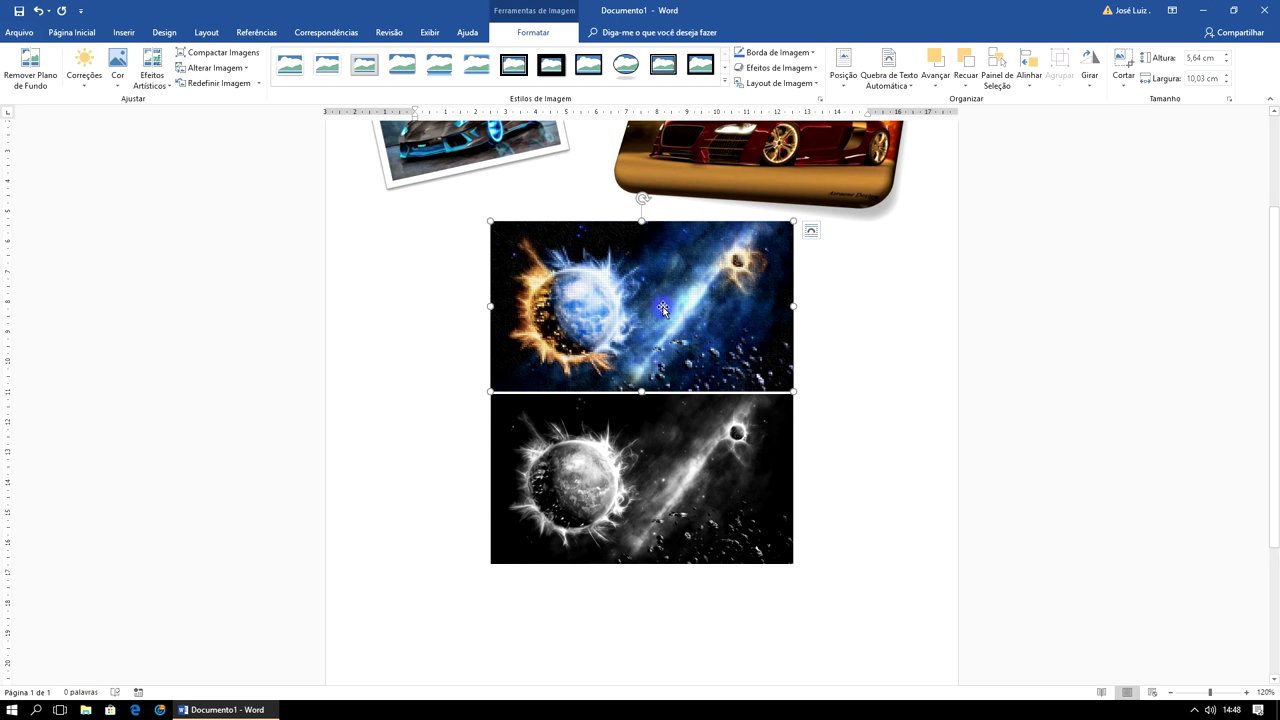
scroll(663, 308, "up", 1)
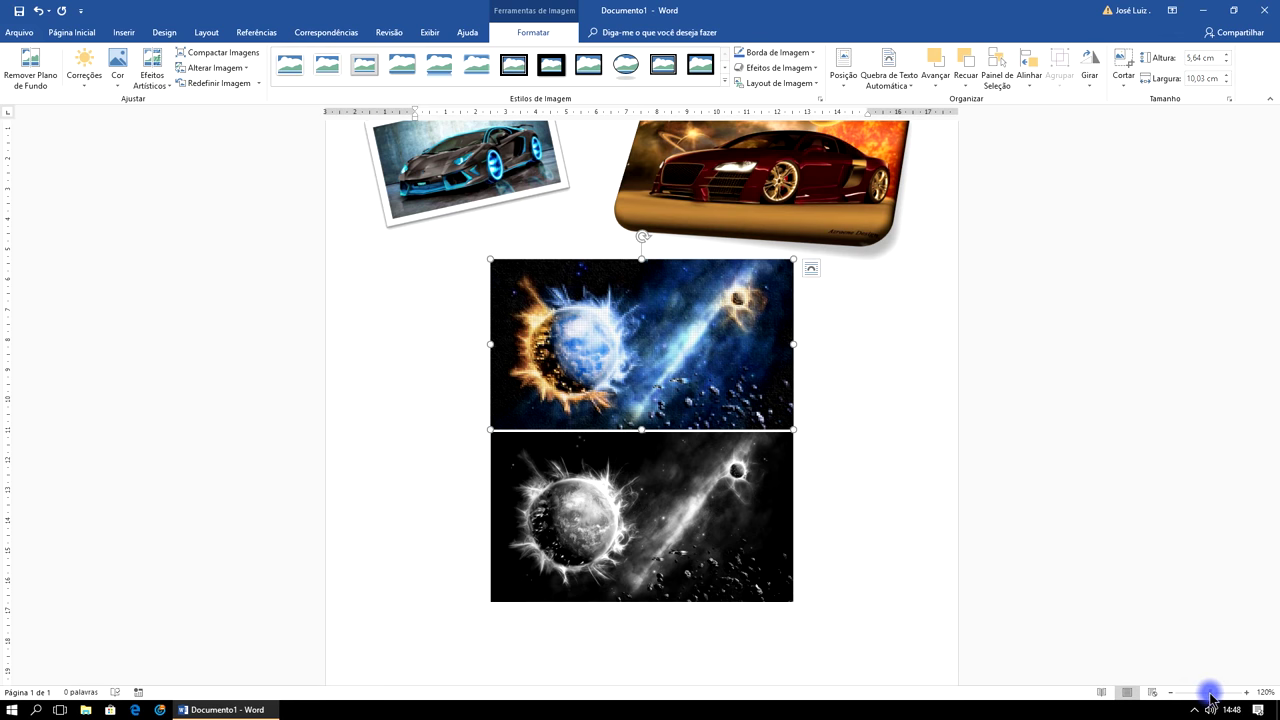
Step: Zoom to 500% to inspect the space image's texture, then zoom back to about 95%
left_click_drag(1220, 697, 1233, 695)
left_click(1245, 692)
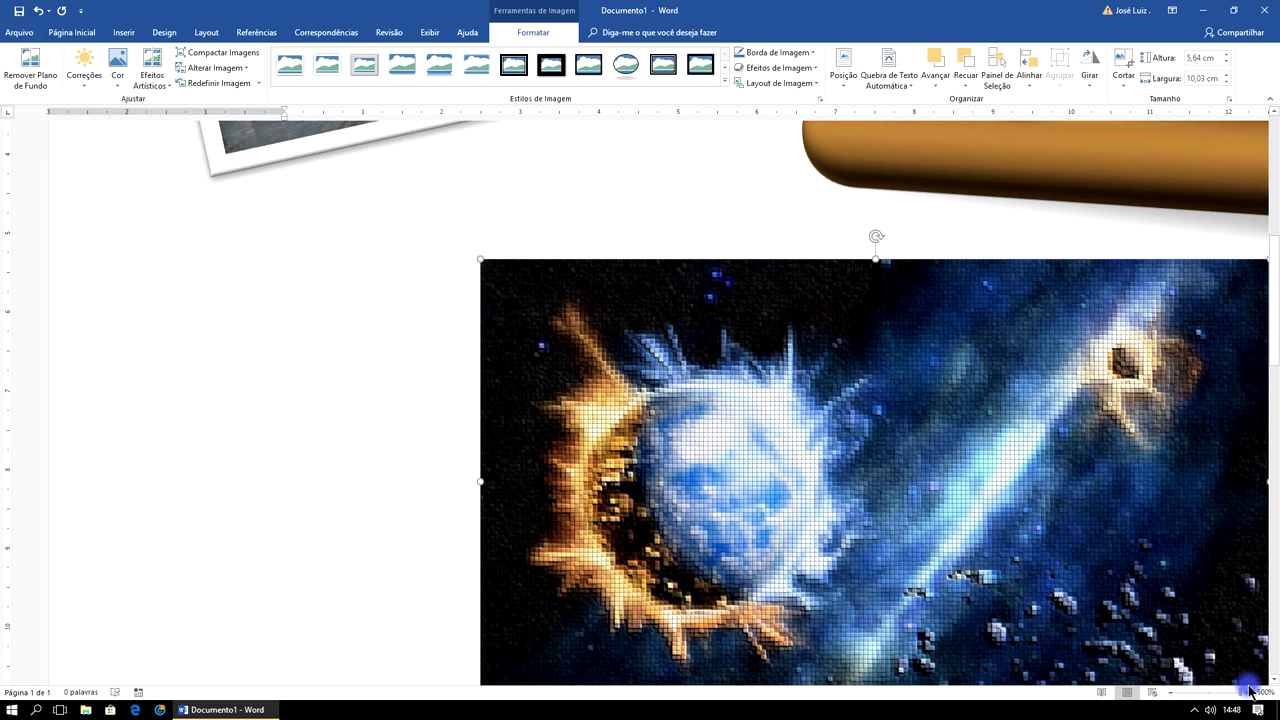
left_click(1250, 692)
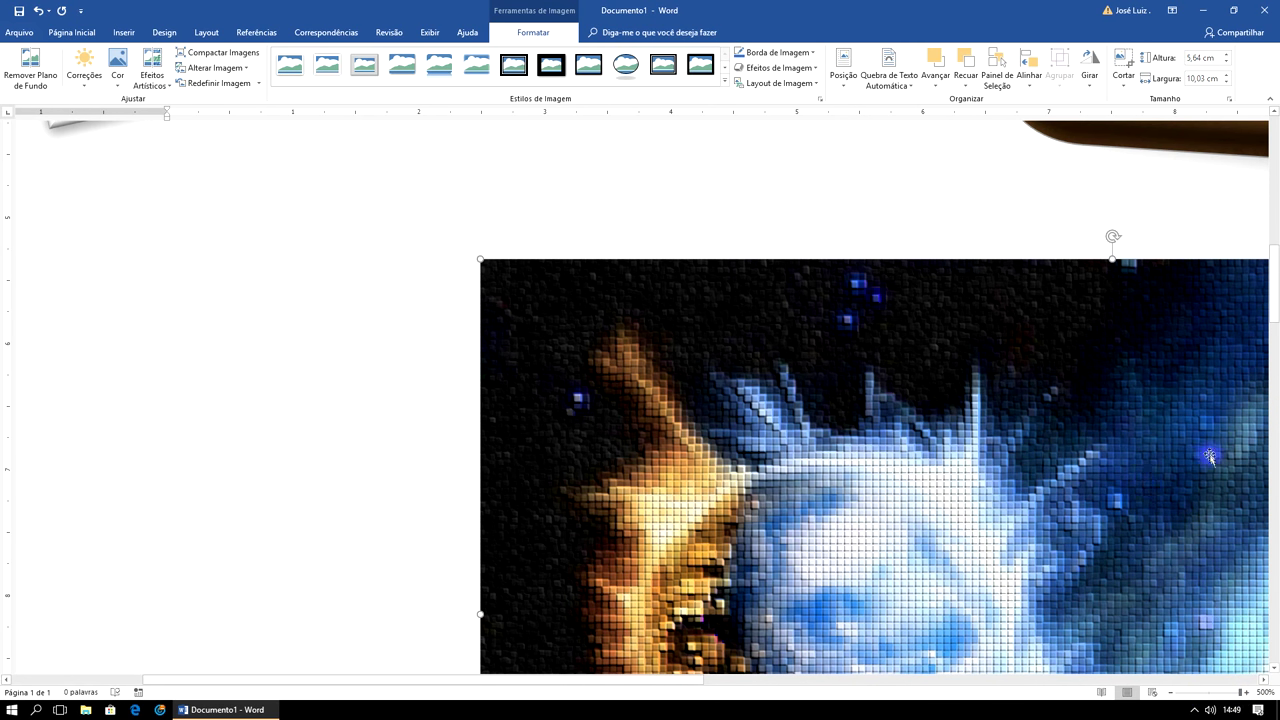
scroll(1195, 458, "down", 3)
scroll(1193, 460, "up", 1)
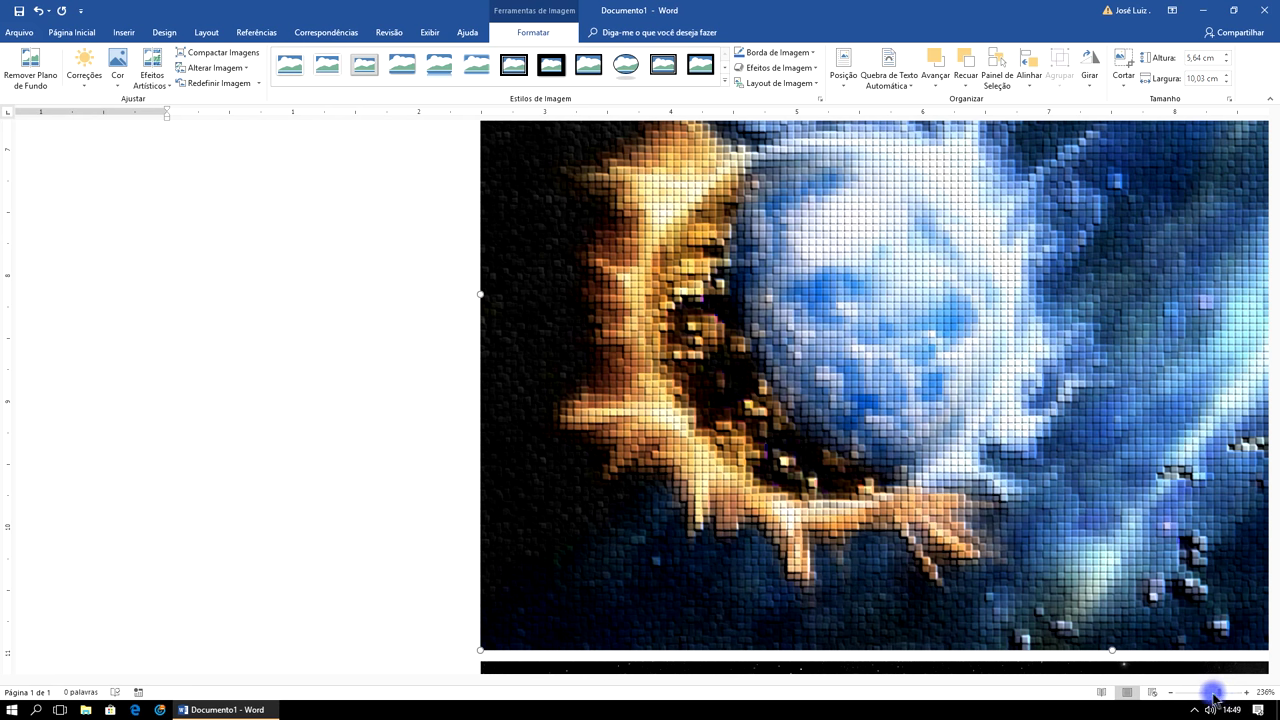
left_click_drag(1209, 695, 1206, 693)
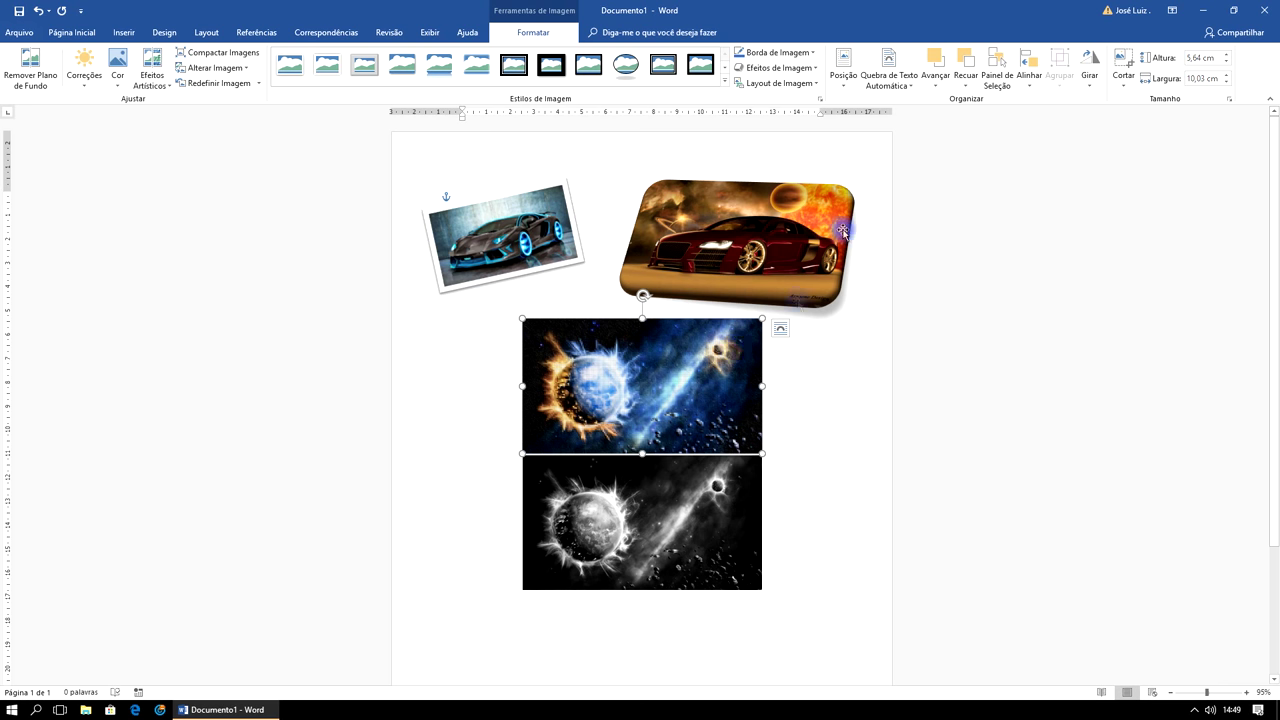
Step: Drag the colour space image over the grayscale copy and bring it forward
left_click(888, 92)
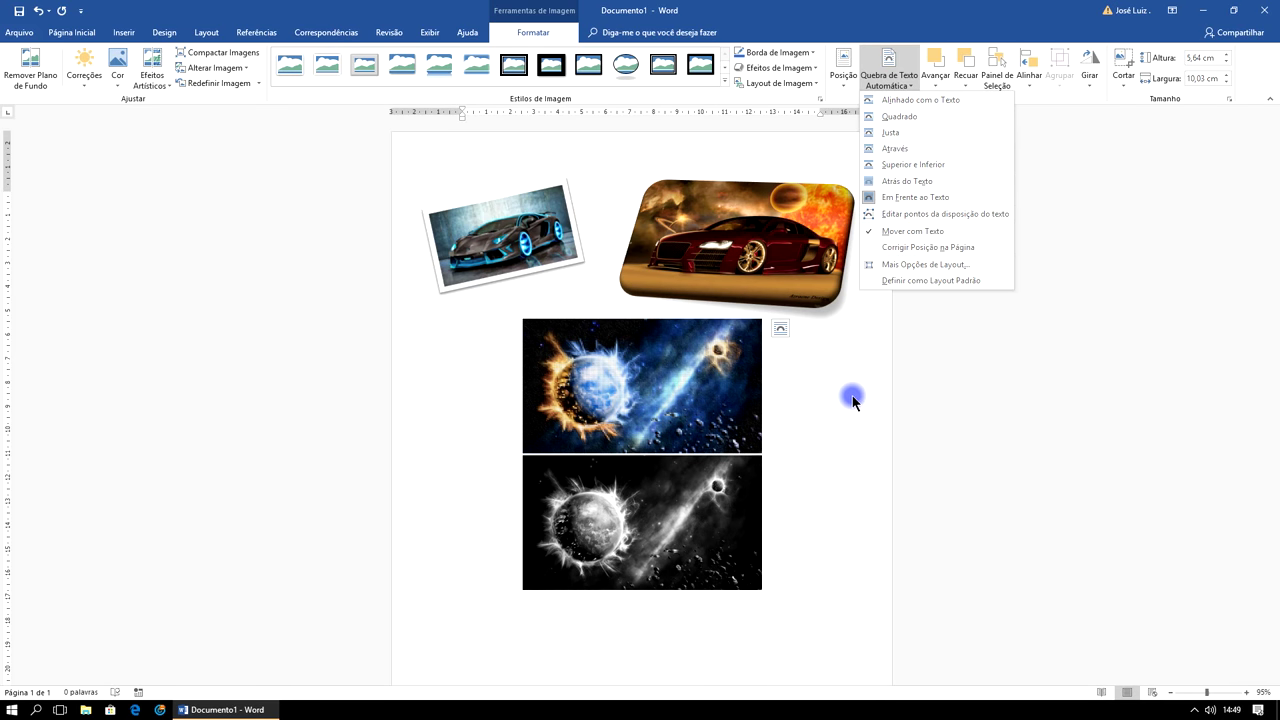
left_click(716, 374)
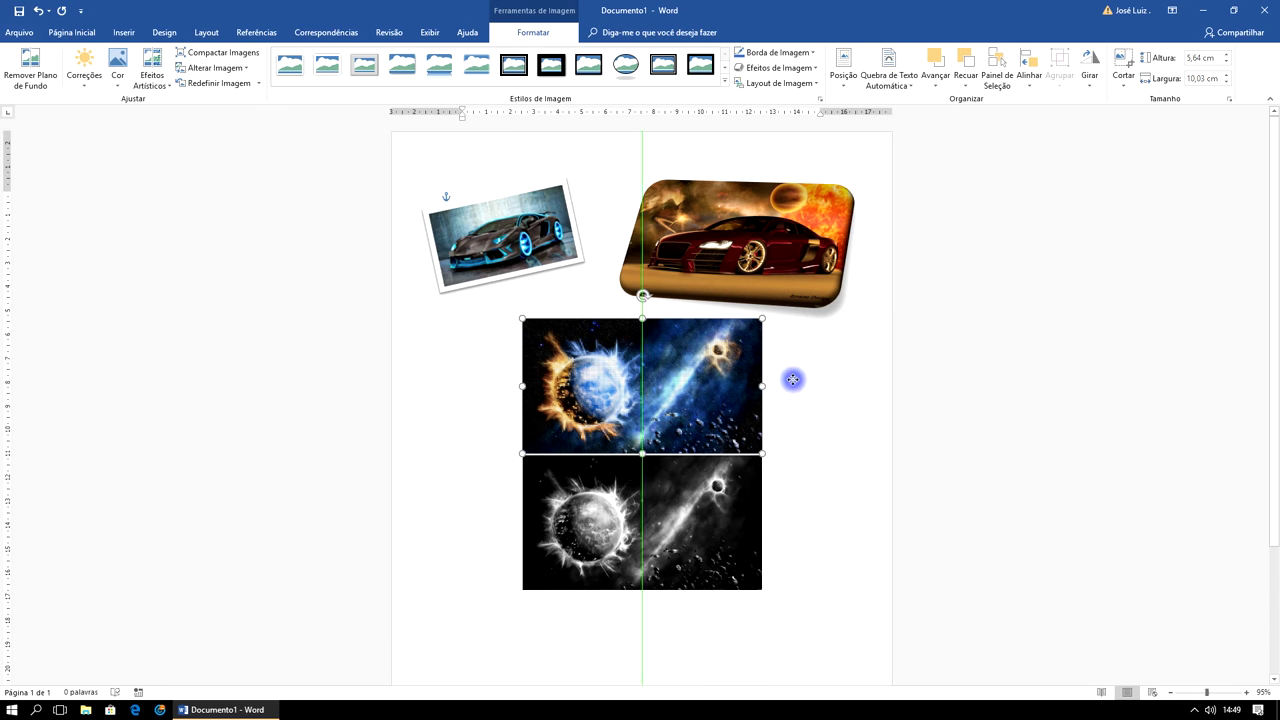
mouse_move(686, 376)
left_mouse_down()
mouse_move(773, 370)
mouse_move(637, 374)
mouse_move(642, 451)
left_mouse_up()
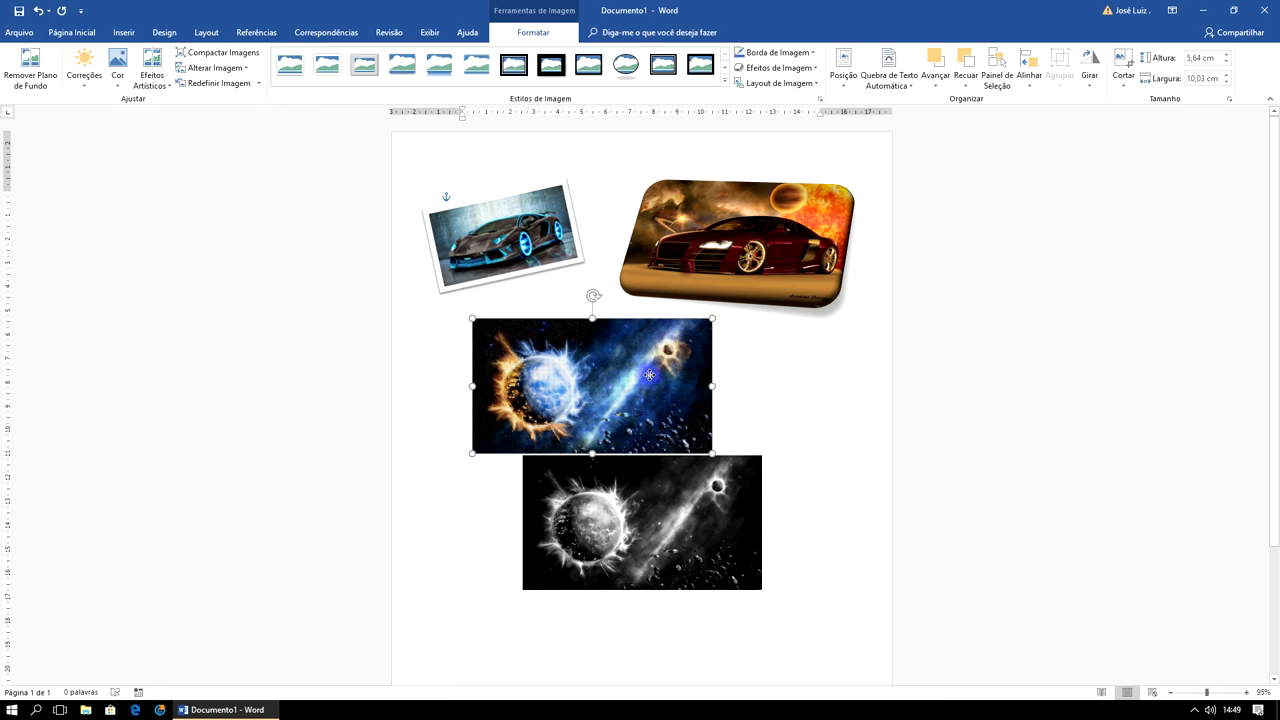
left_click_drag(642, 451, 642, 493)
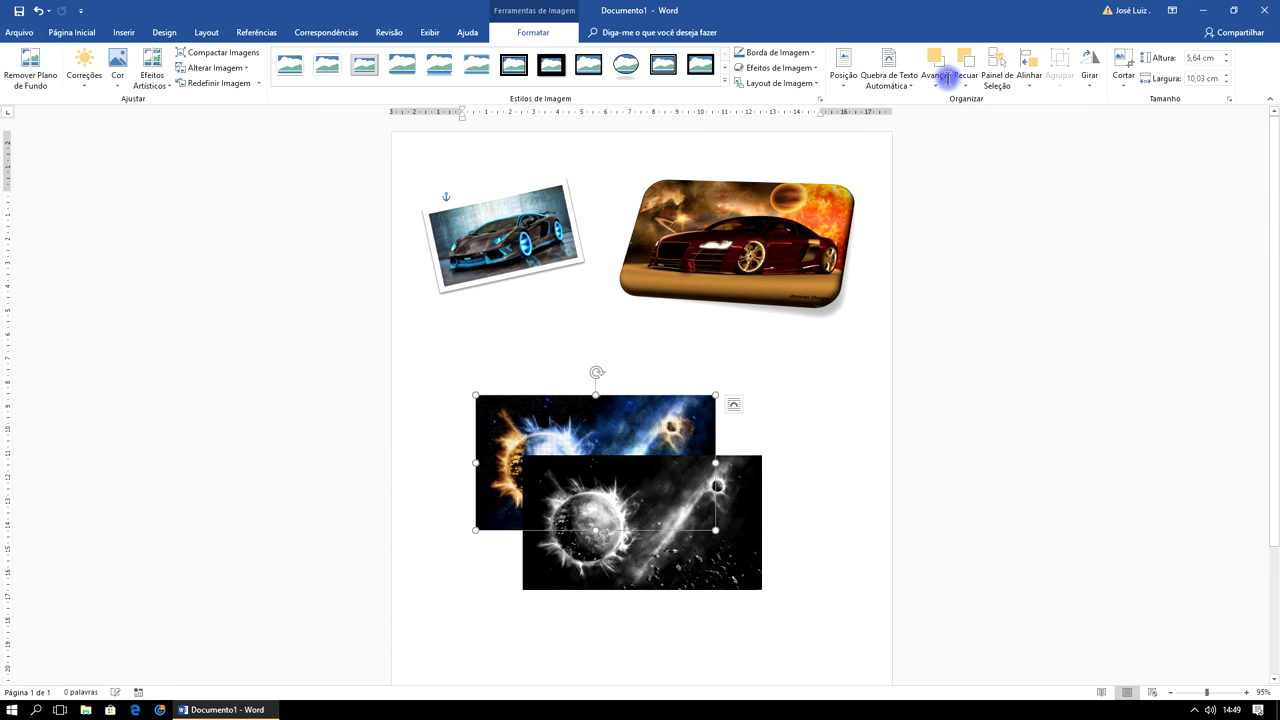
left_click(940, 68)
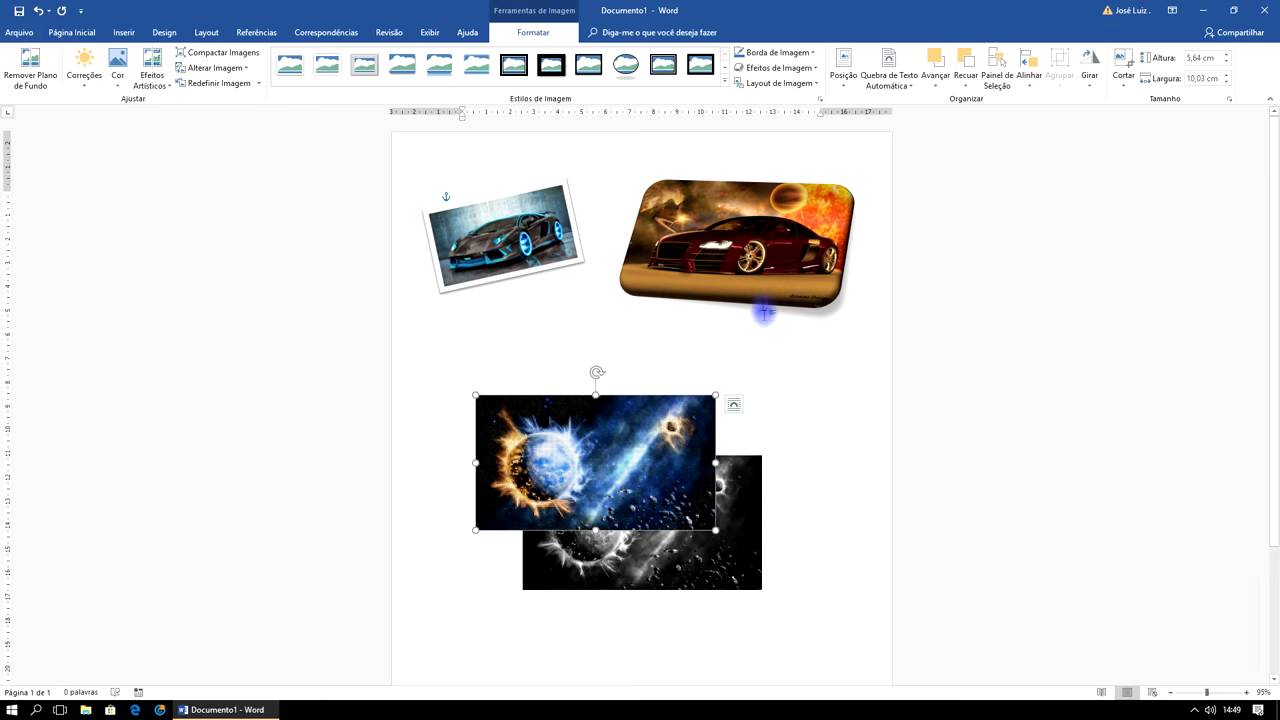
Step: Move the red car picture onto the colour space image and bring it in front
left_click(757, 266)
left_click_drag(734, 288, 533, 407)
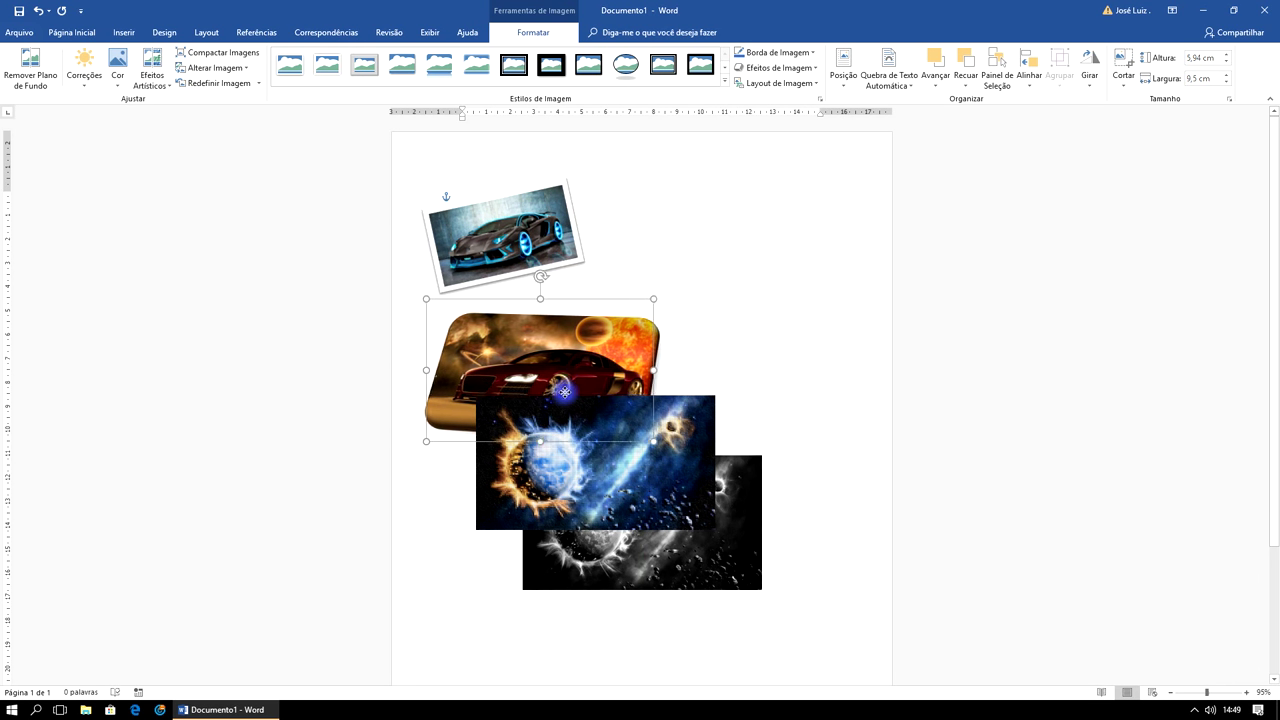
left_click(940, 77)
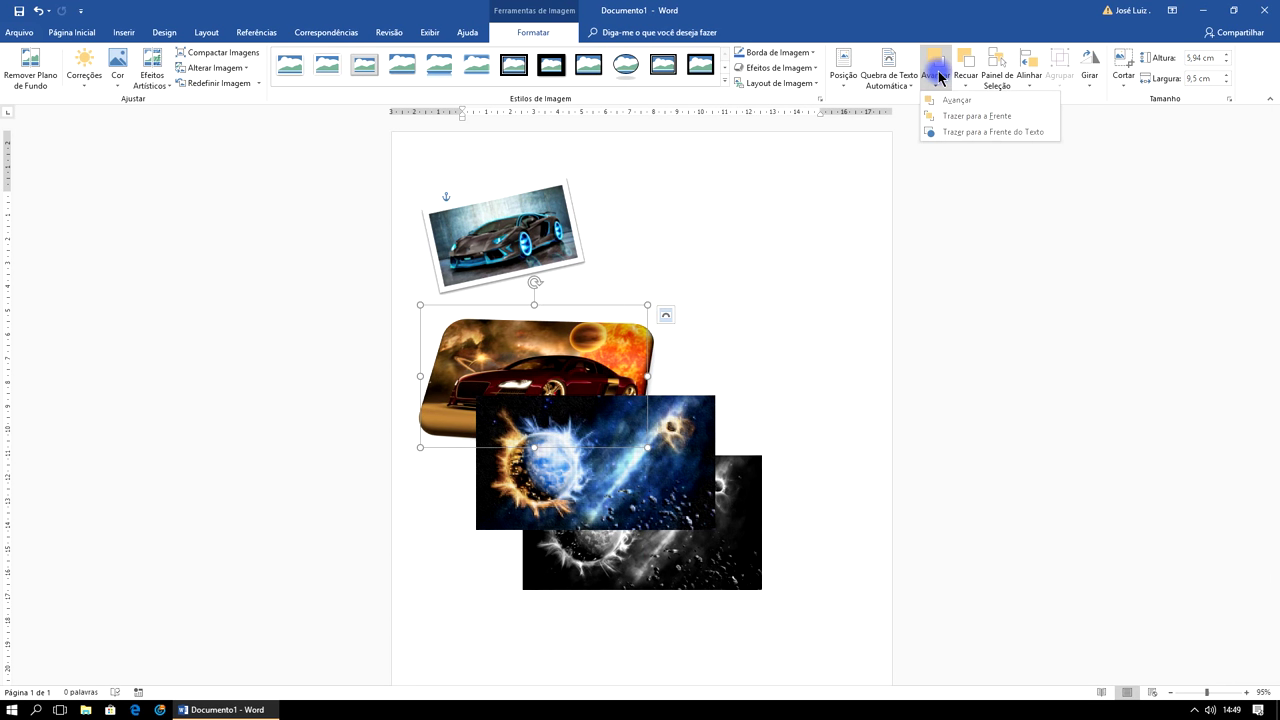
left_click(950, 103)
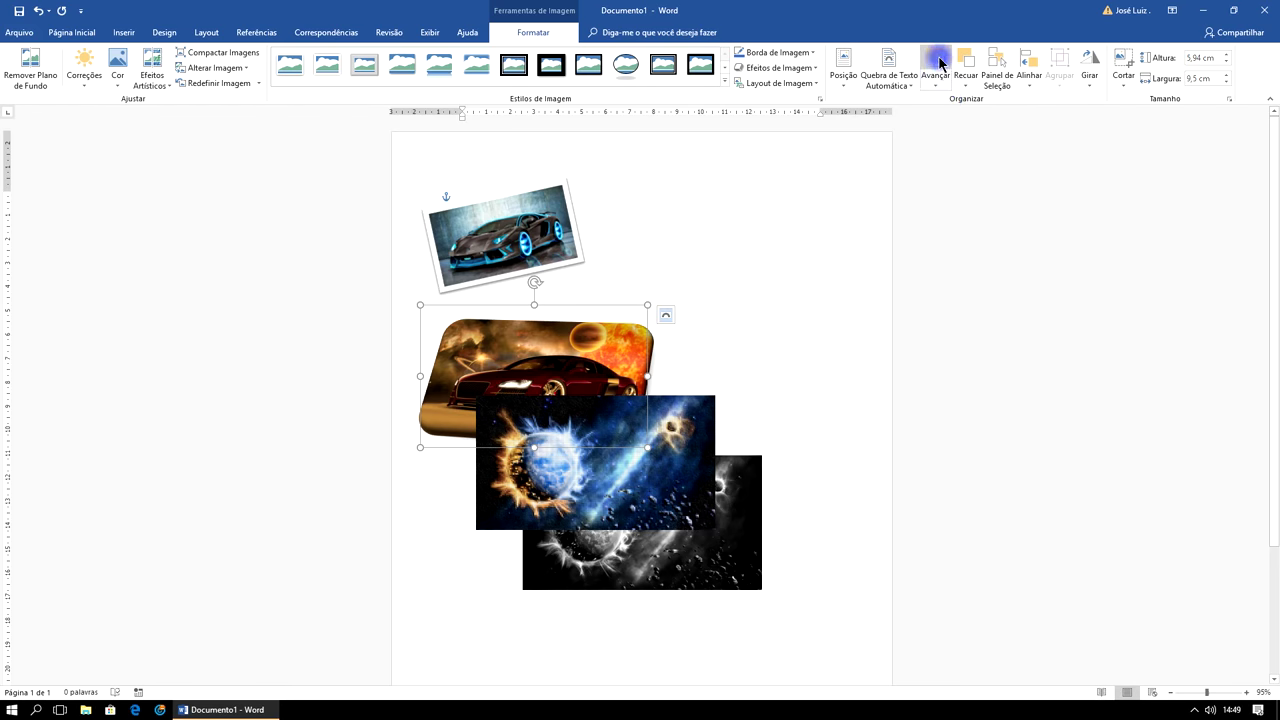
left_click(938, 62)
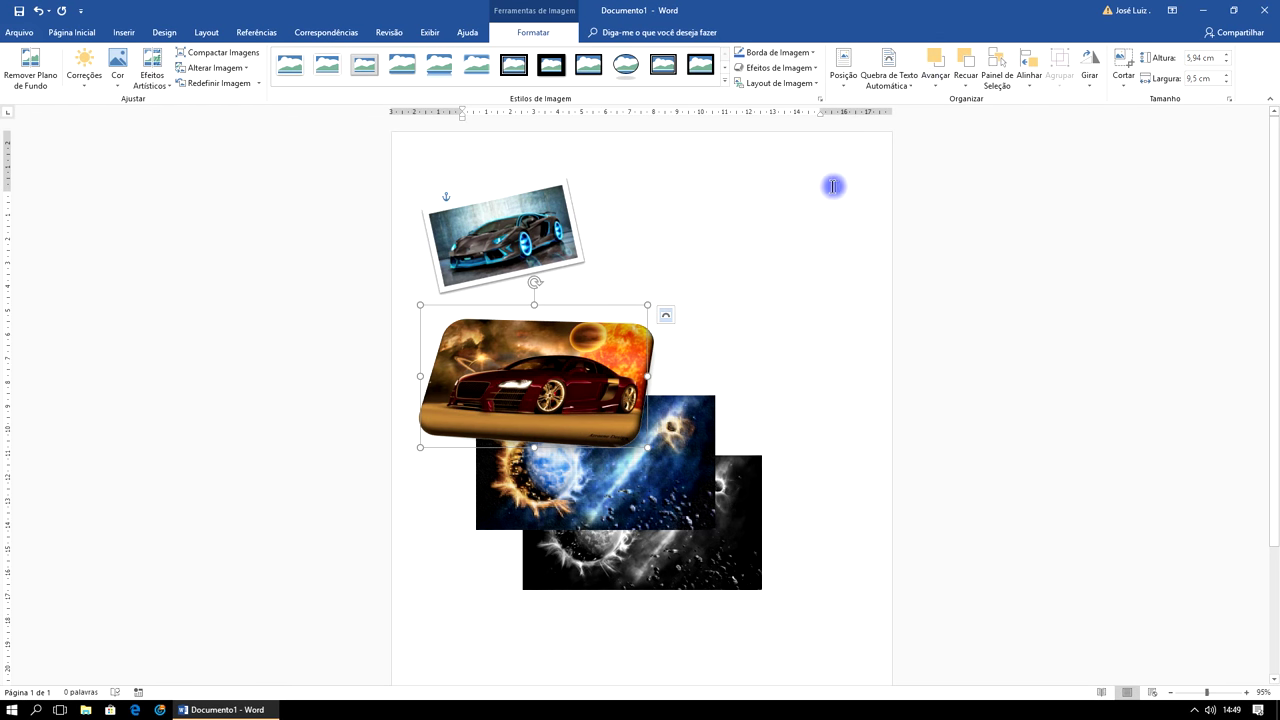
left_click(788, 293)
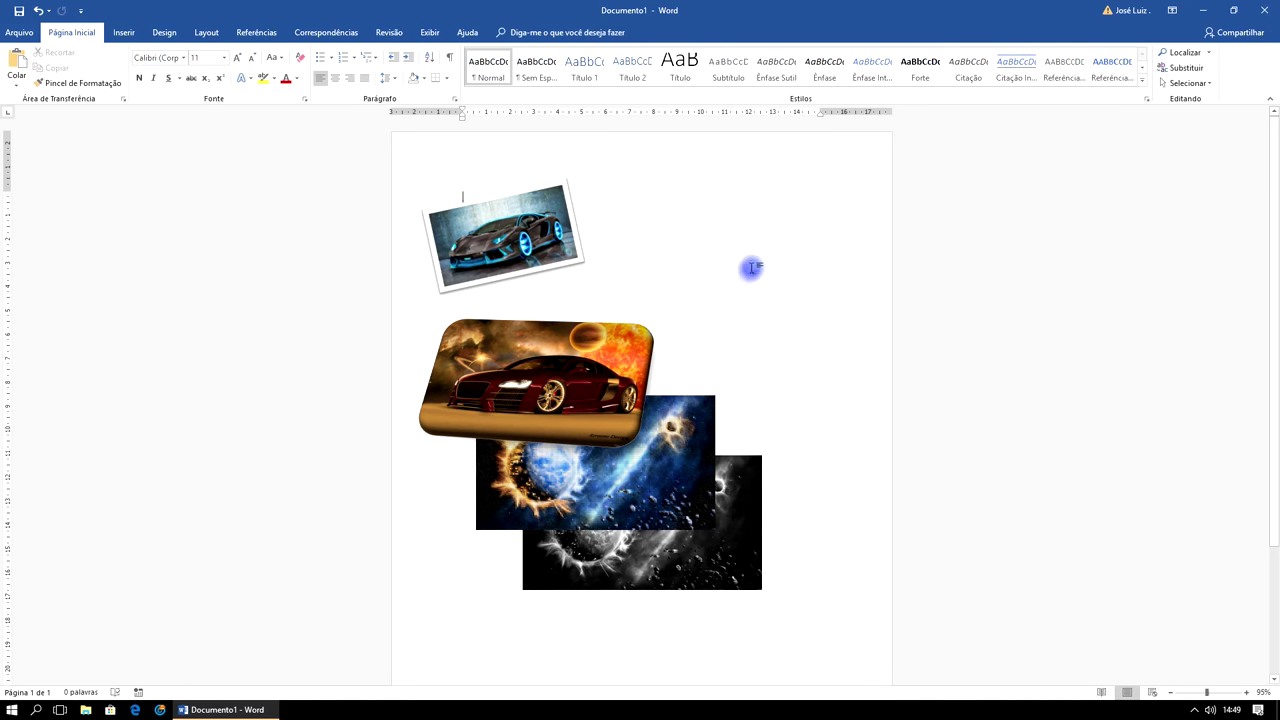
left_click(522, 256)
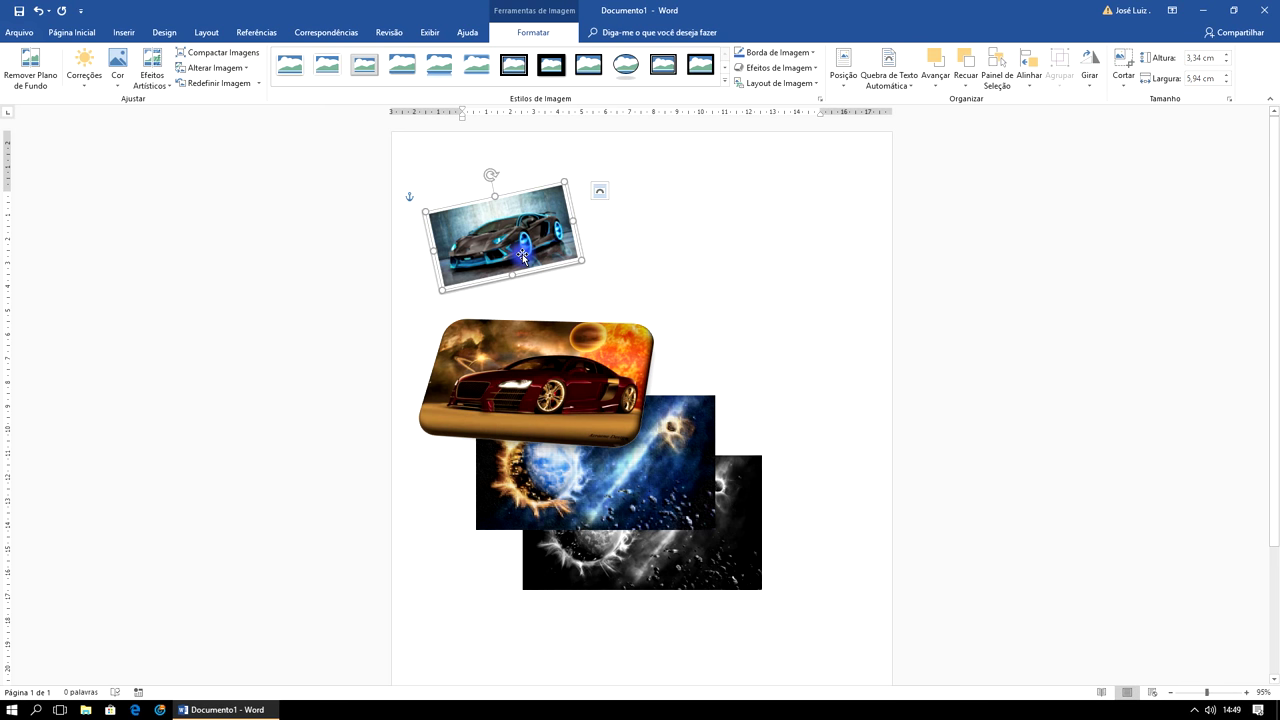
Step: Leave the blue-car photo's border colour unchanged and bring up its Picture Effects options
left_click(810, 55)
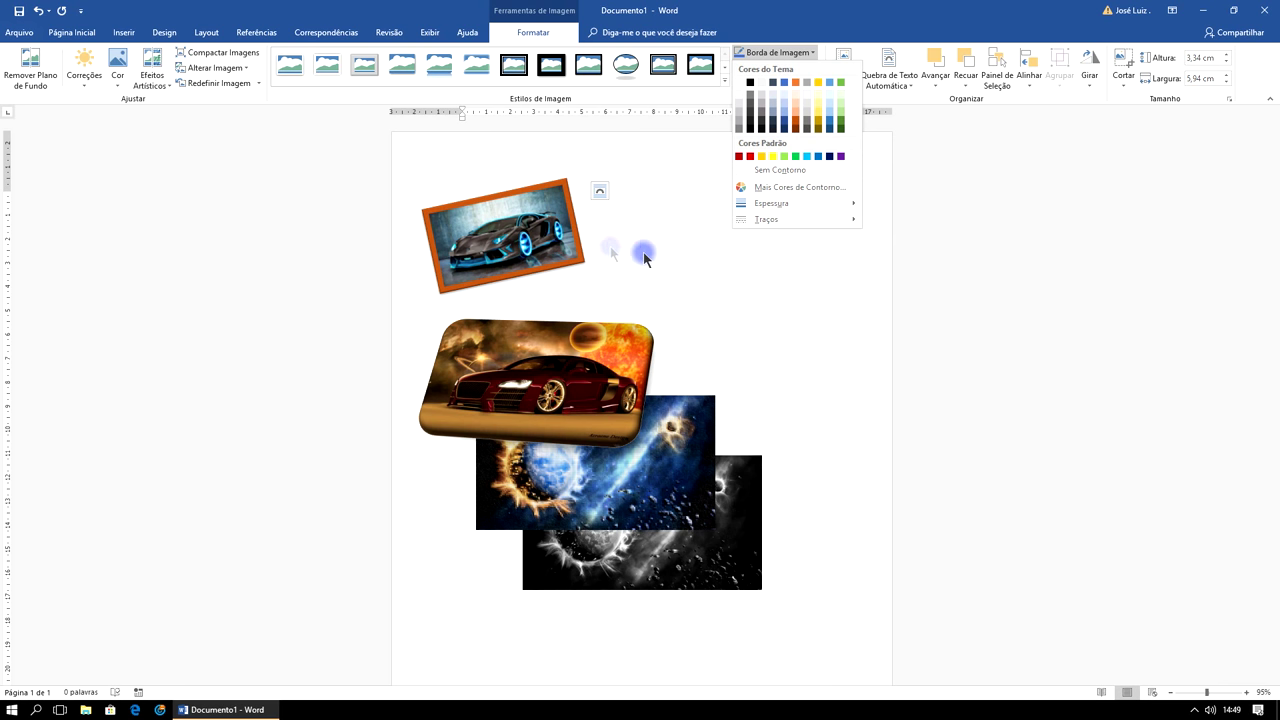
left_click(556, 244)
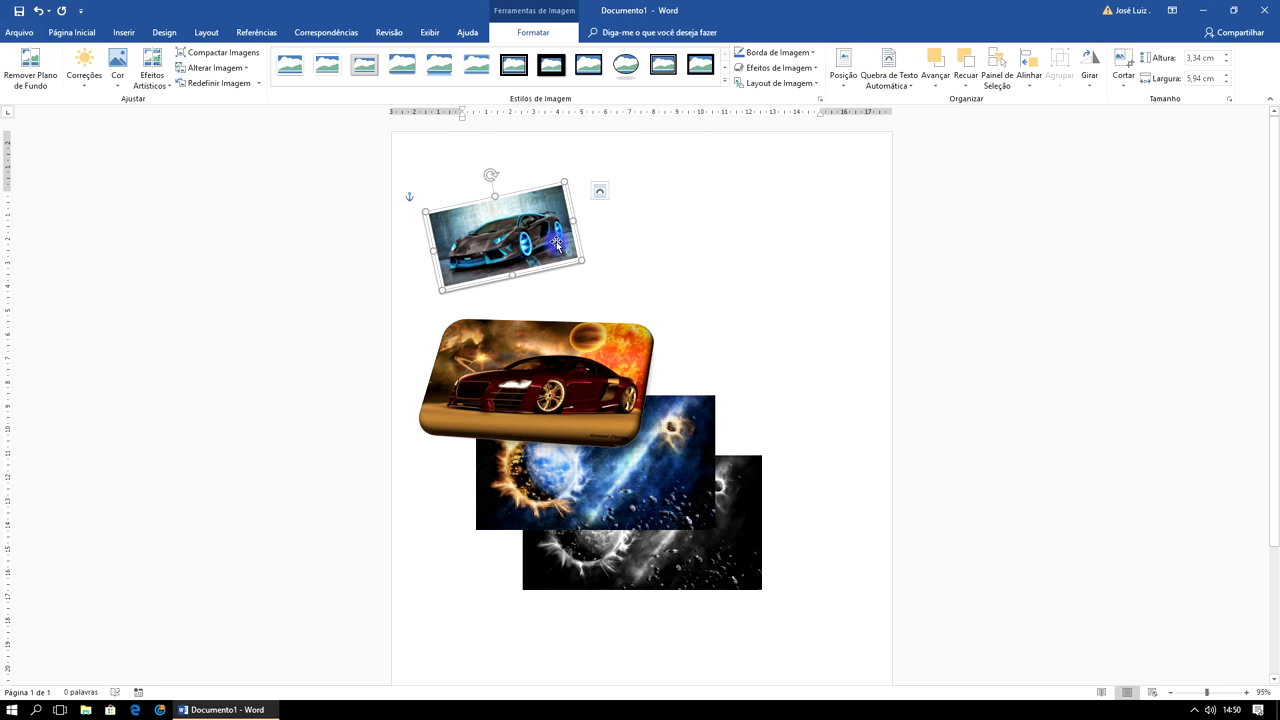
left_click(790, 67)
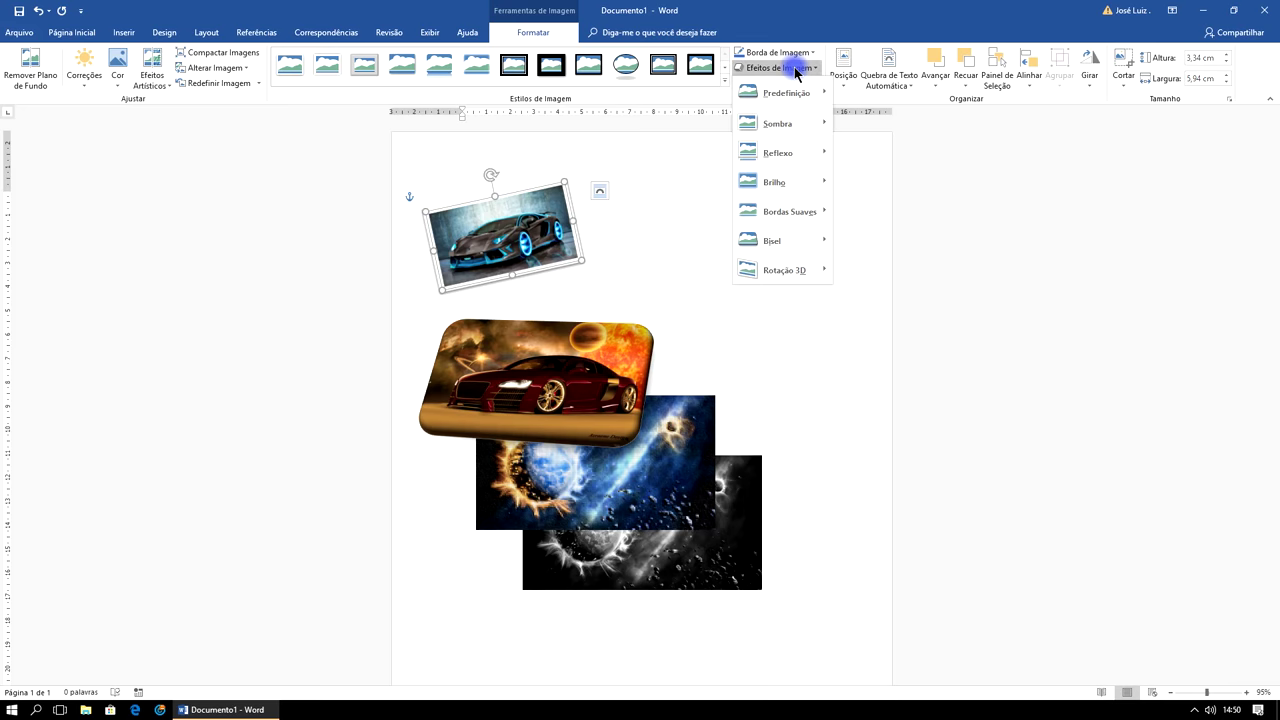
Step: Give the space picture a Parallel 3D Rotation preset and drag it beside the red car
left_click(606, 392)
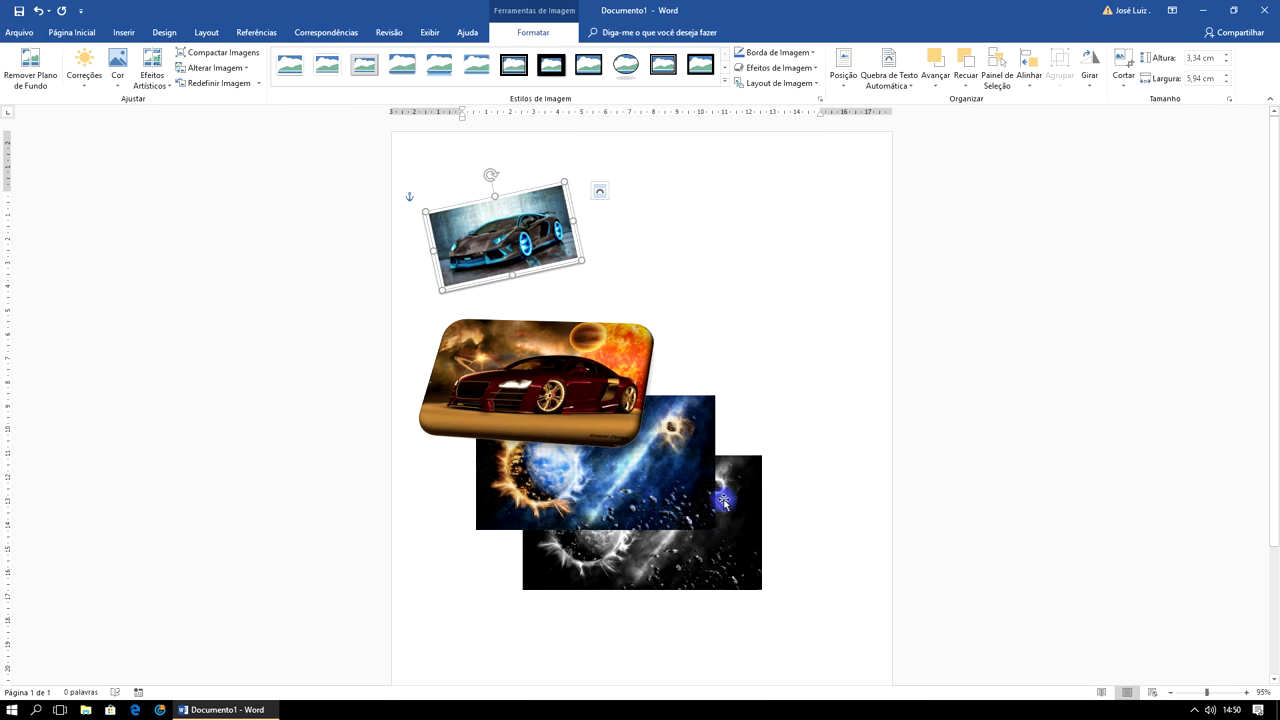
left_click(685, 456)
left_click(781, 70)
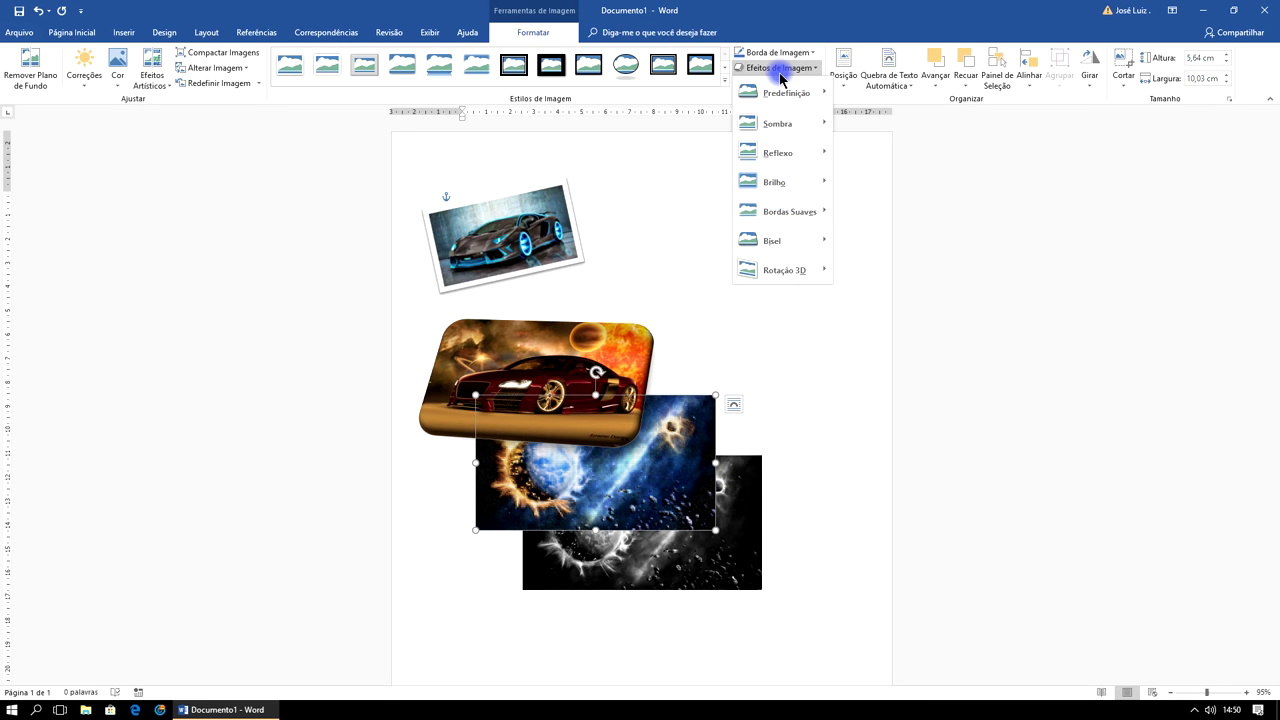
mouse_move(782, 95)
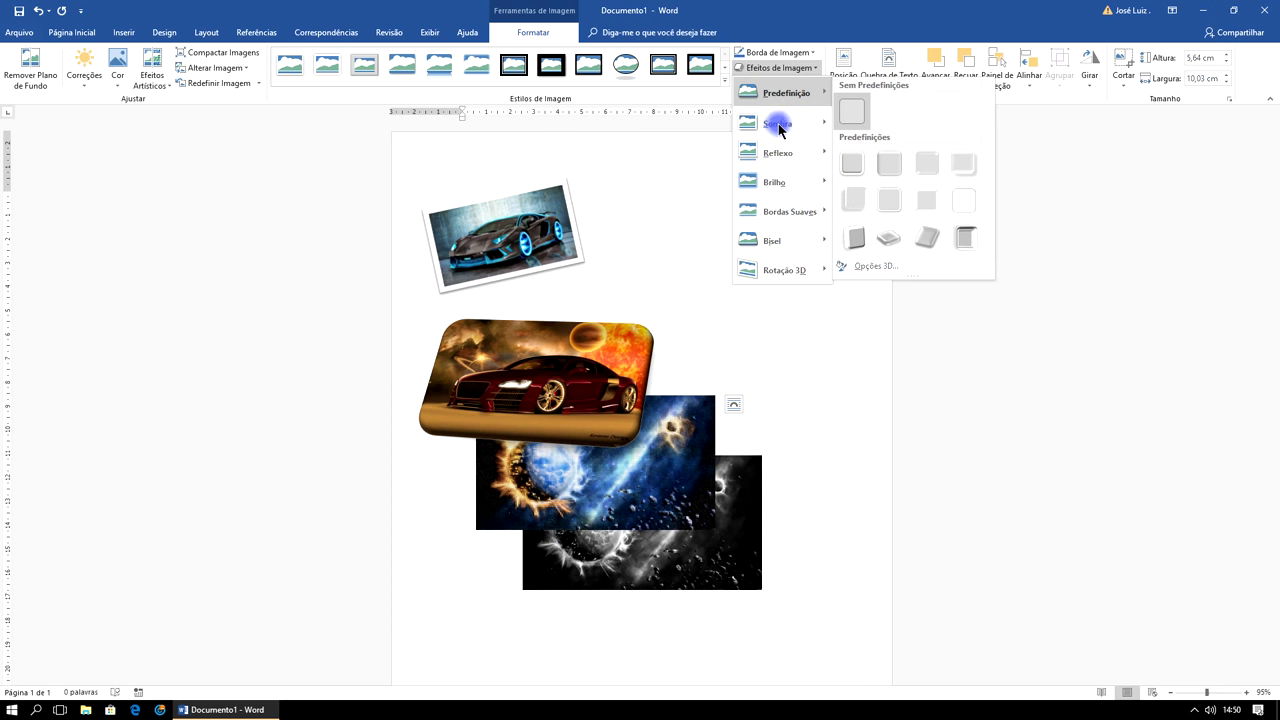
mouse_move(779, 128)
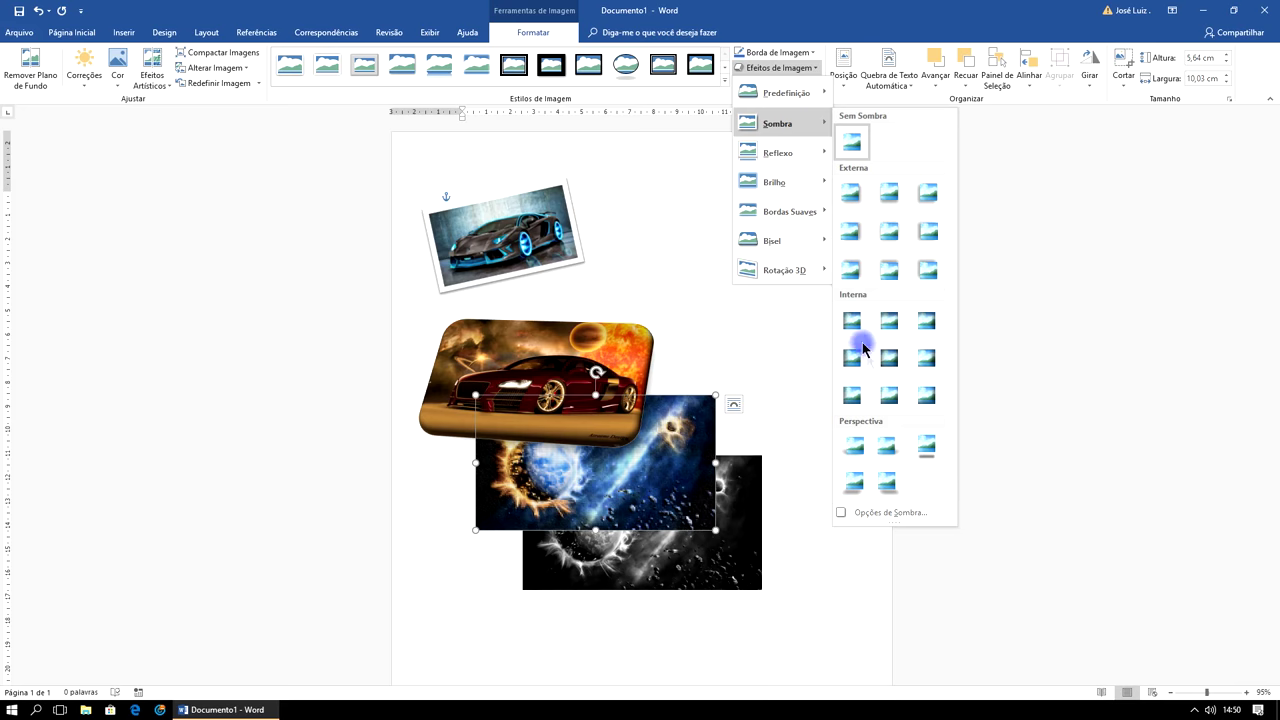
mouse_move(800, 182)
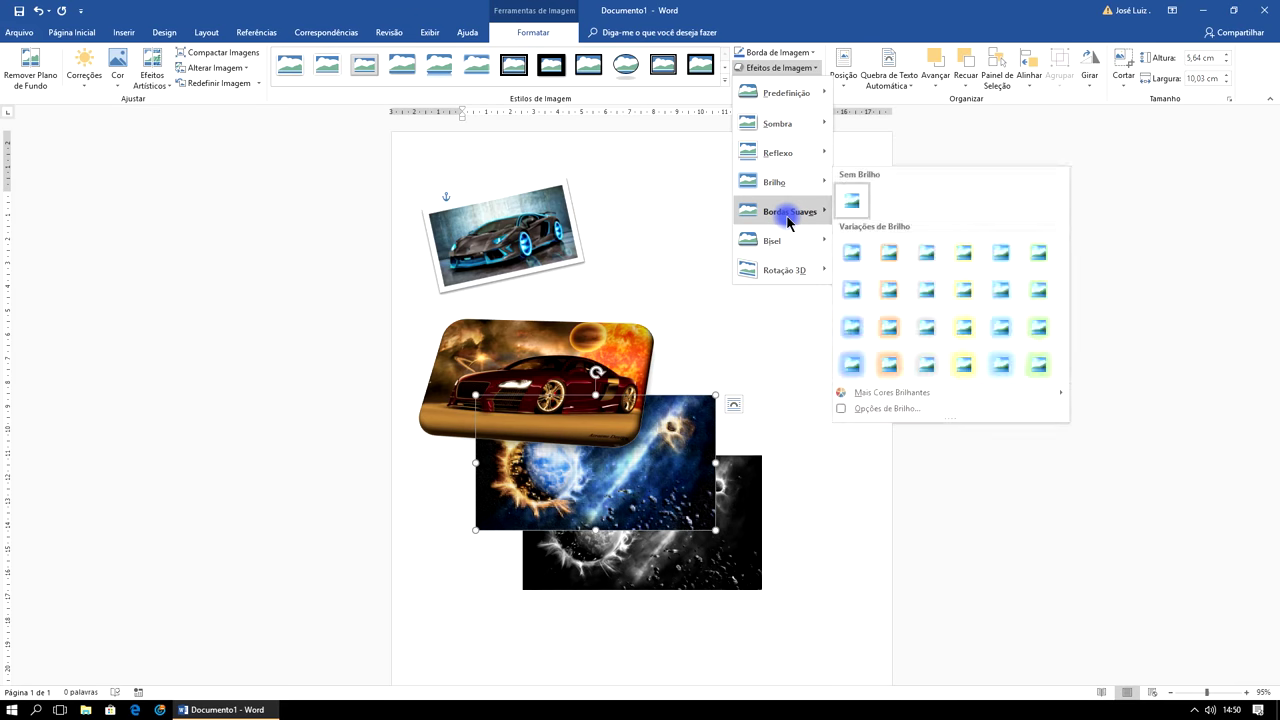
mouse_move(790, 272)
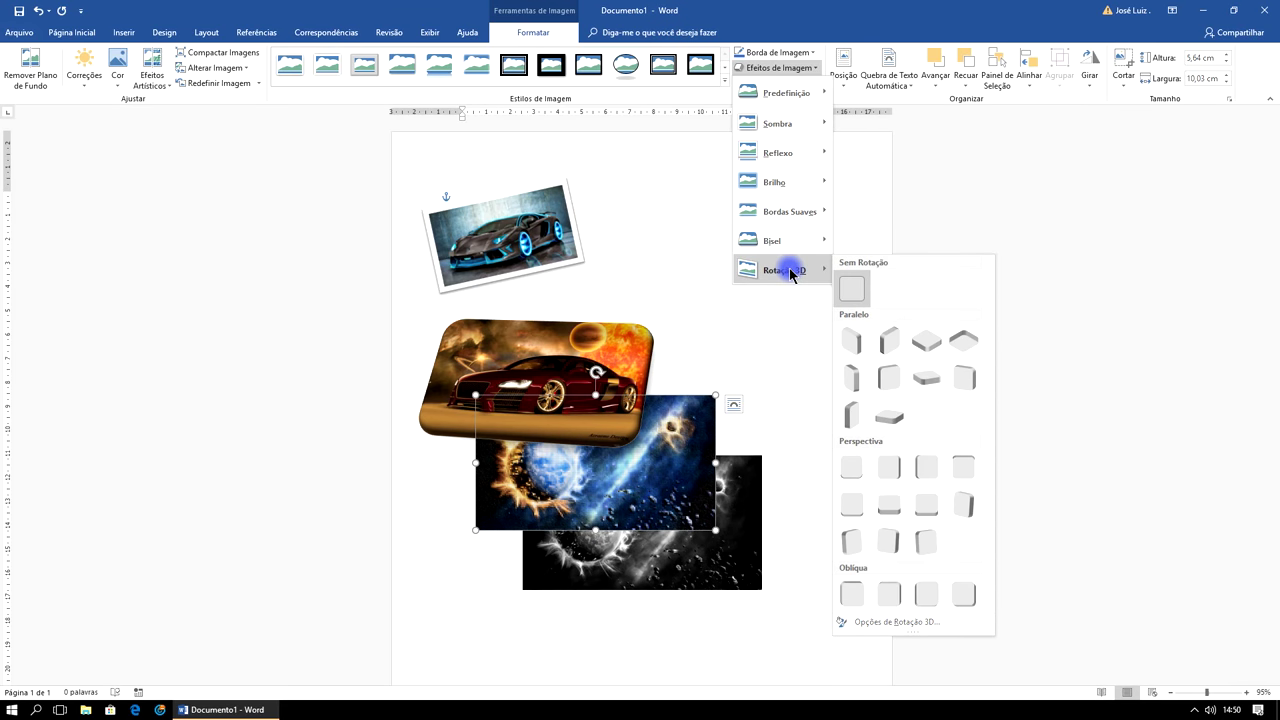
left_click(895, 422)
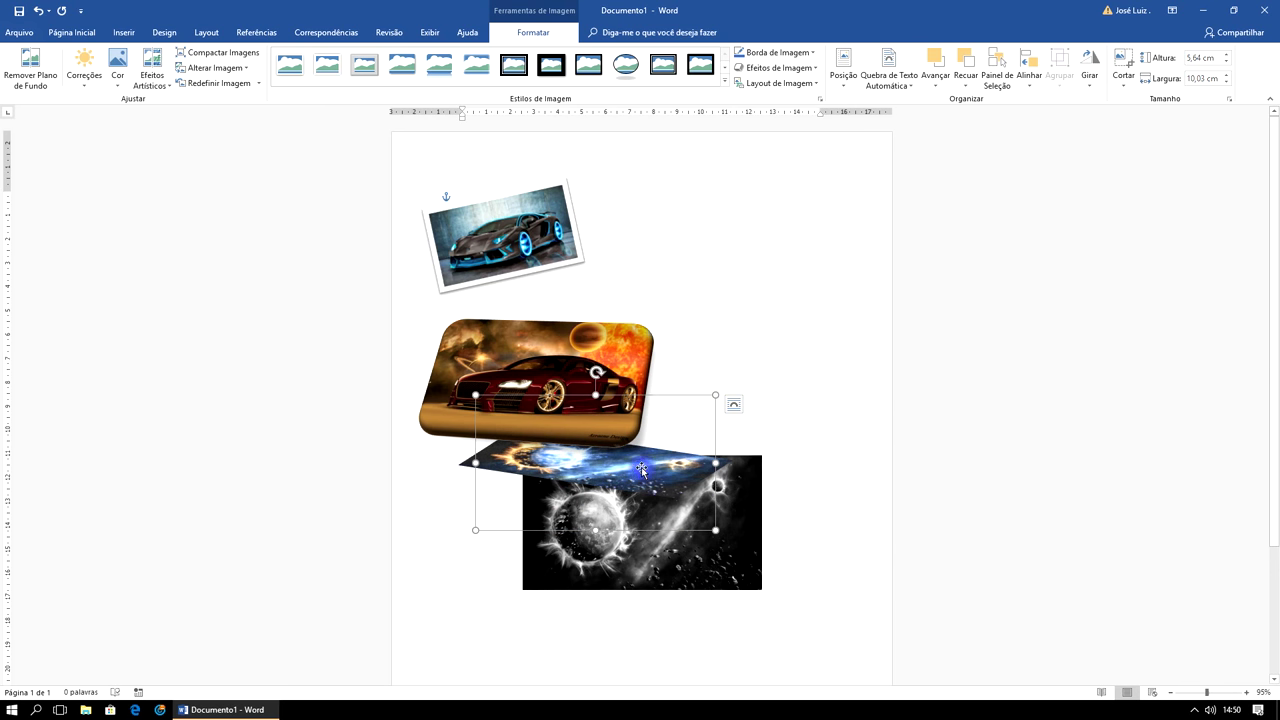
left_click_drag(641, 469, 751, 381)
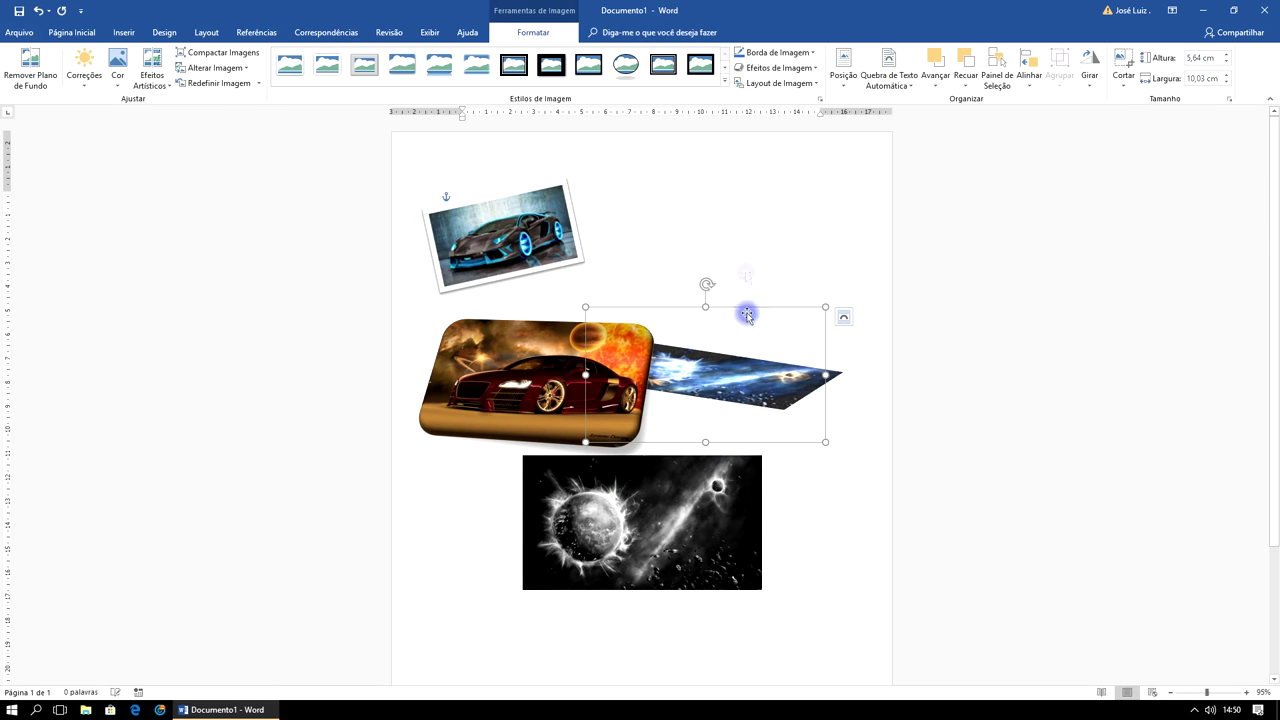
left_click(752, 231)
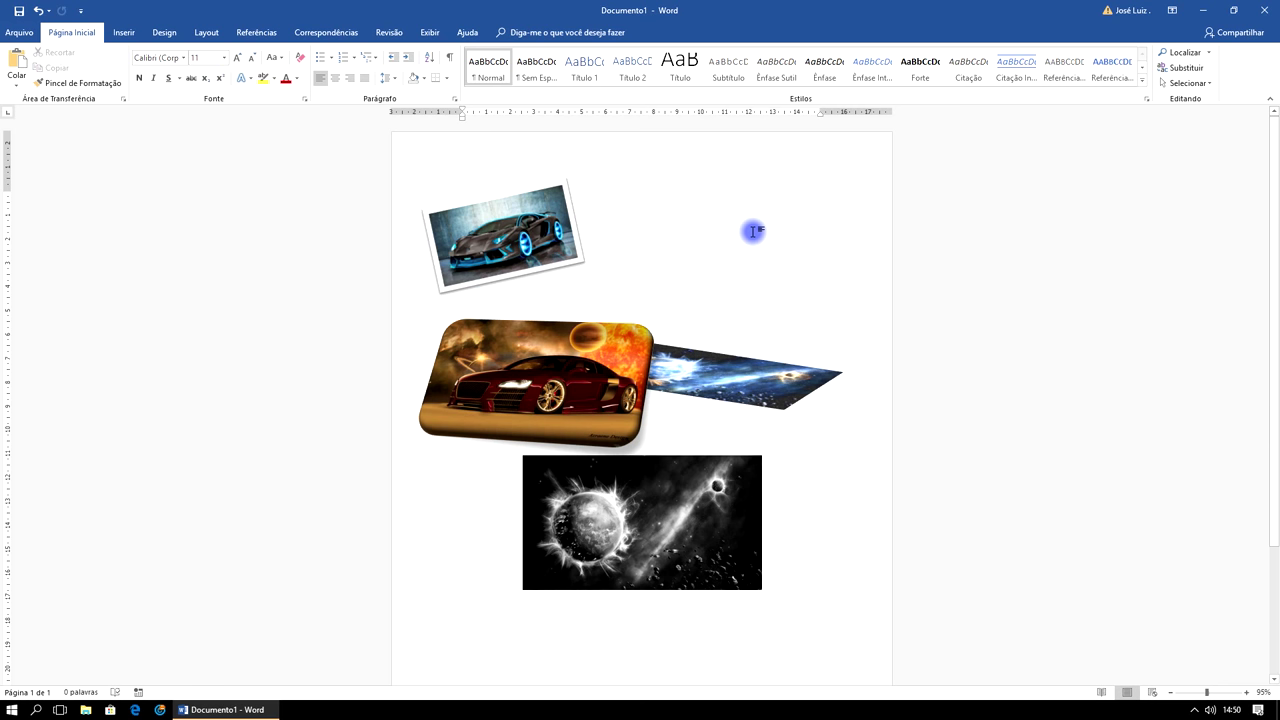
left_click(547, 258)
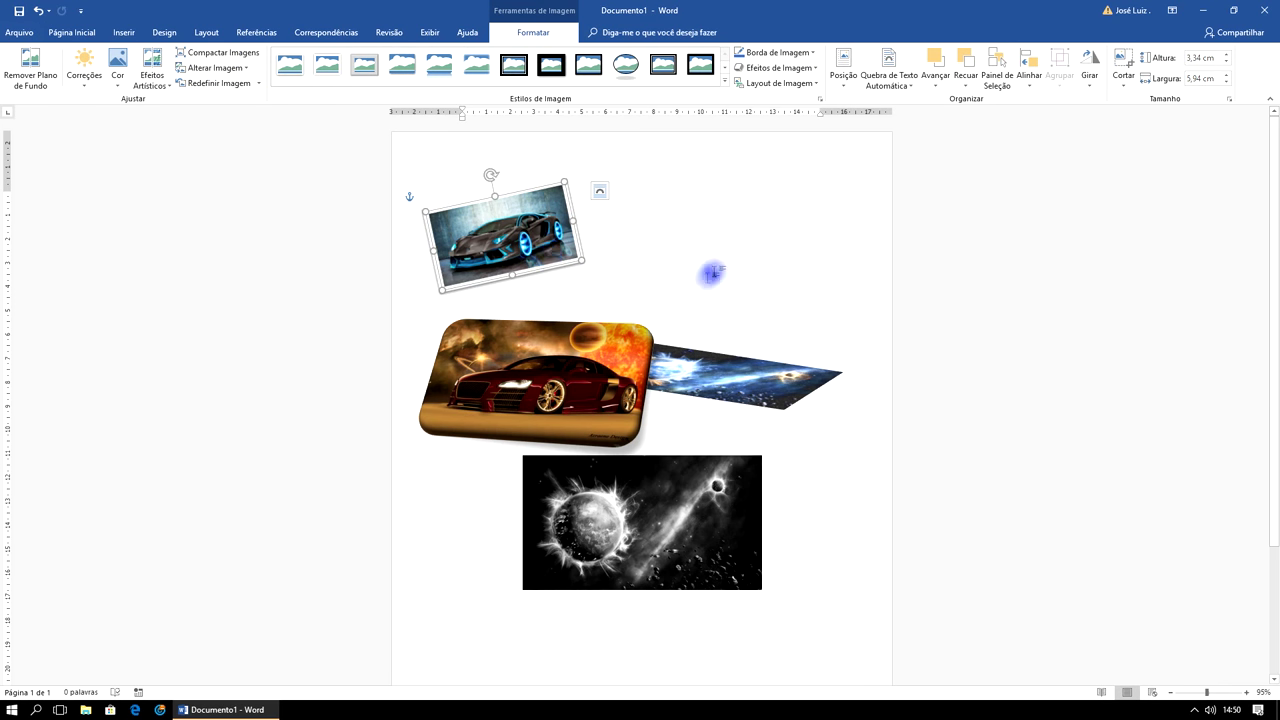
left_click(716, 247)
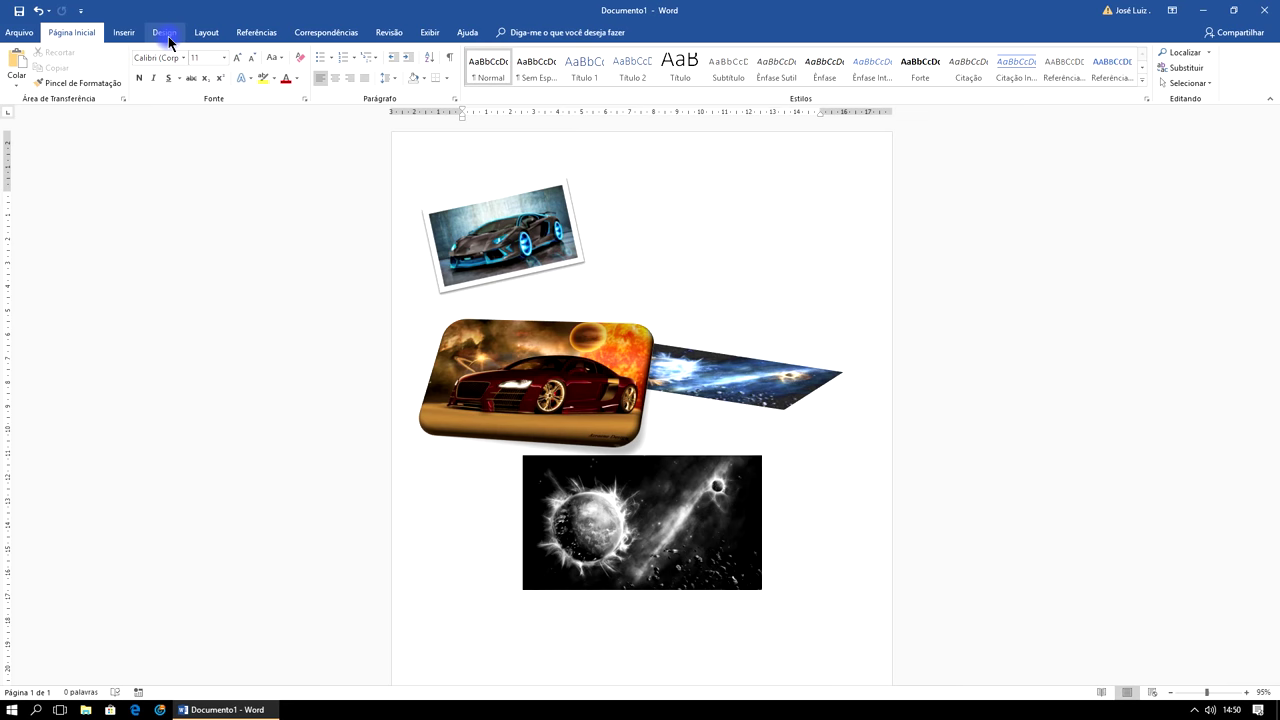
left_click(168, 40)
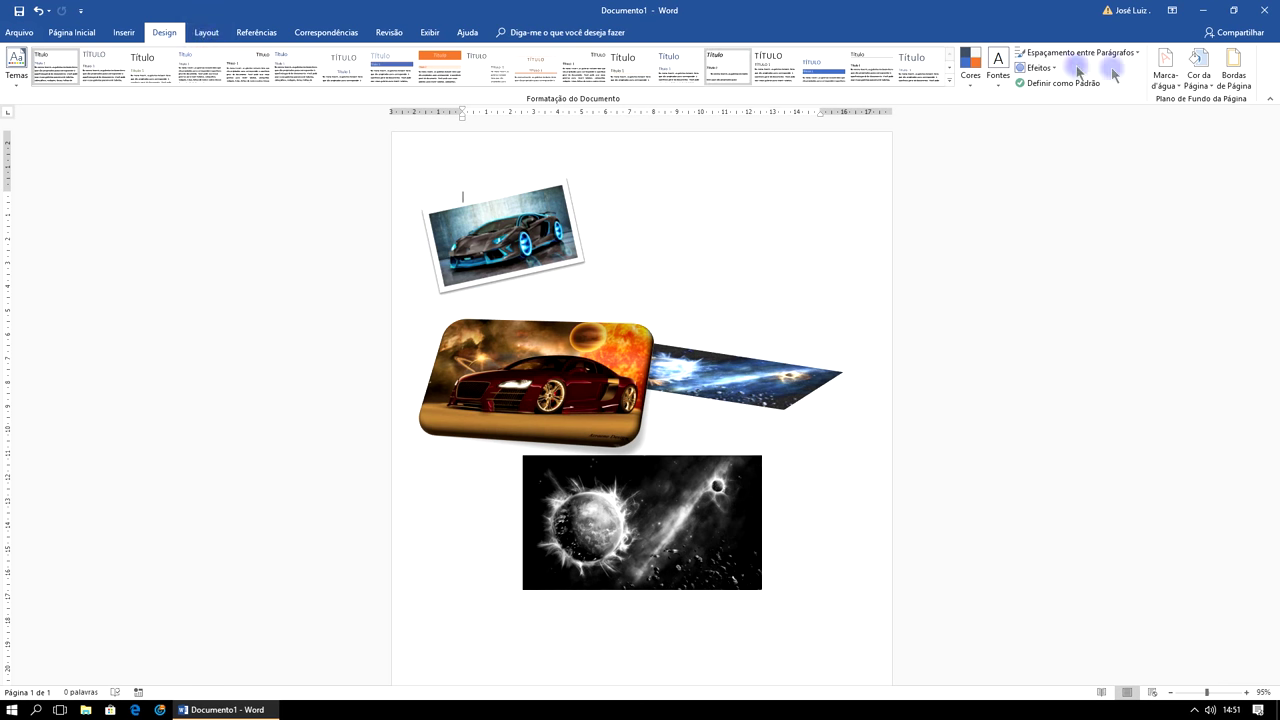
Step: Set the page colour to the black theme swatch
left_click(1203, 86)
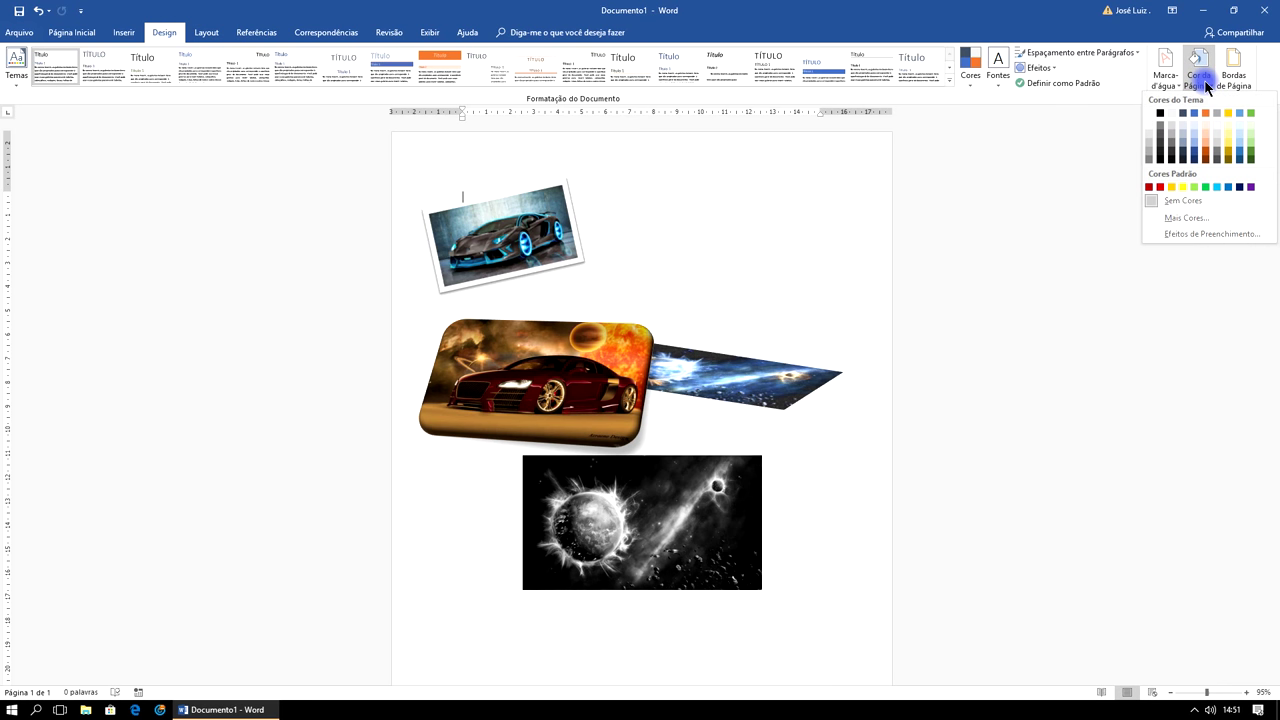
left_click(1161, 114)
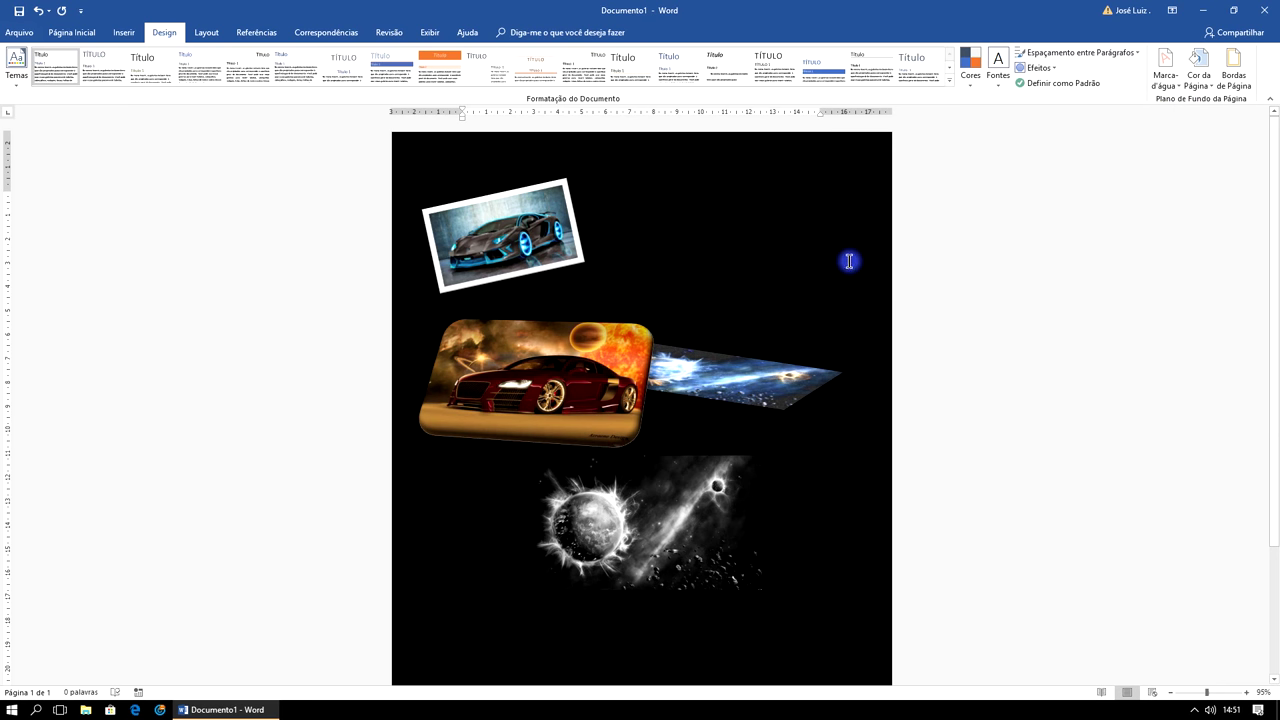
scroll(850, 263, "down", 3)
scroll(820, 255, "up", 3)
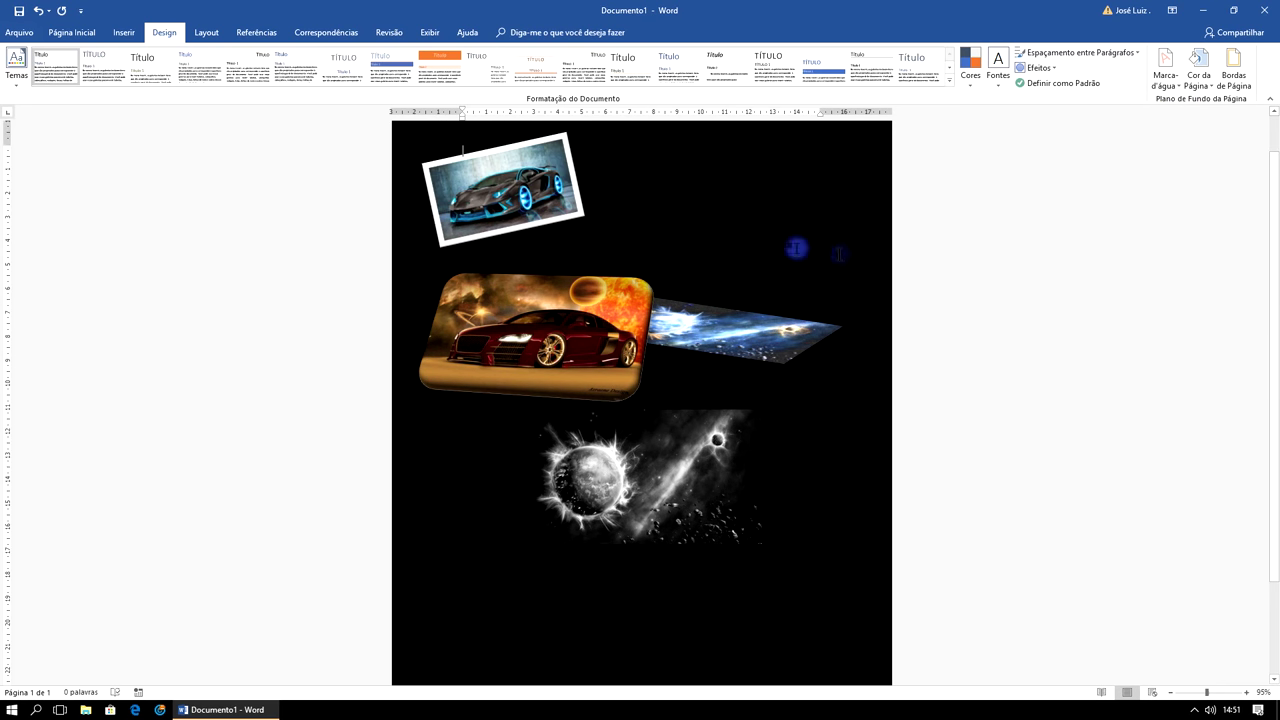
left_click(208, 36)
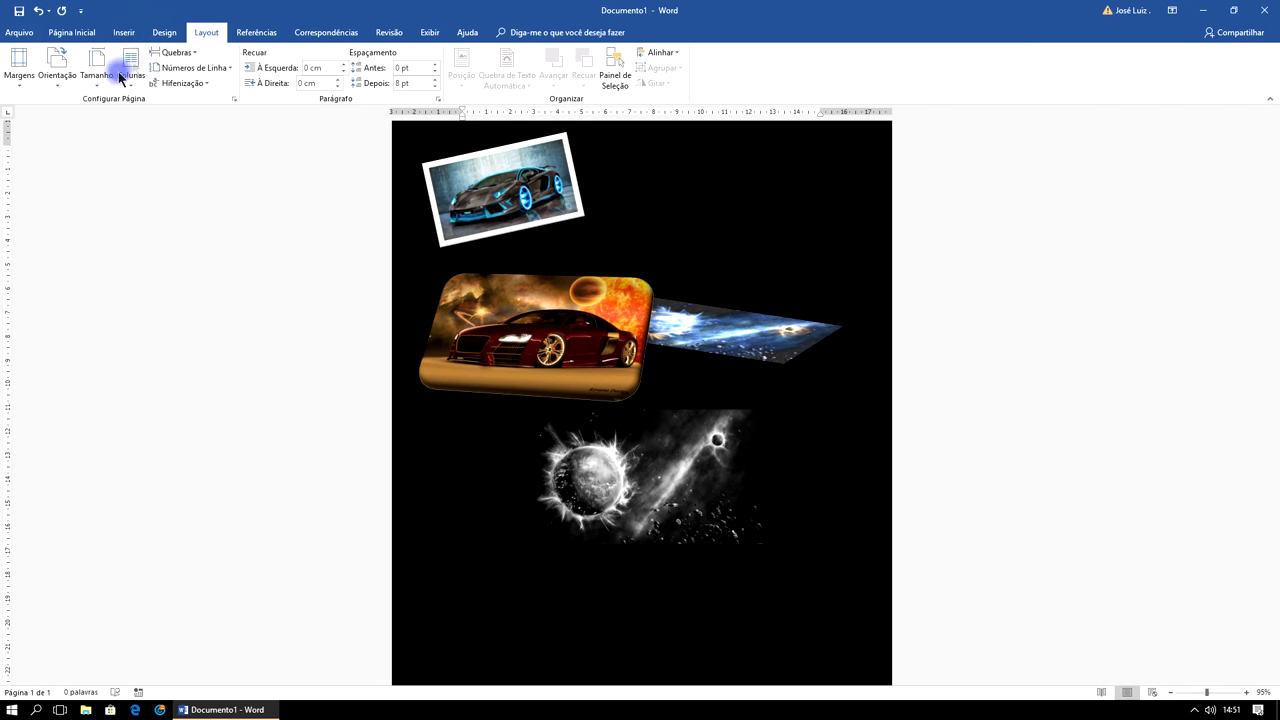
Step: Switch the page to Landscape orientation and drag the red car picture to the upper right
left_click(68, 86)
left_click(86, 134)
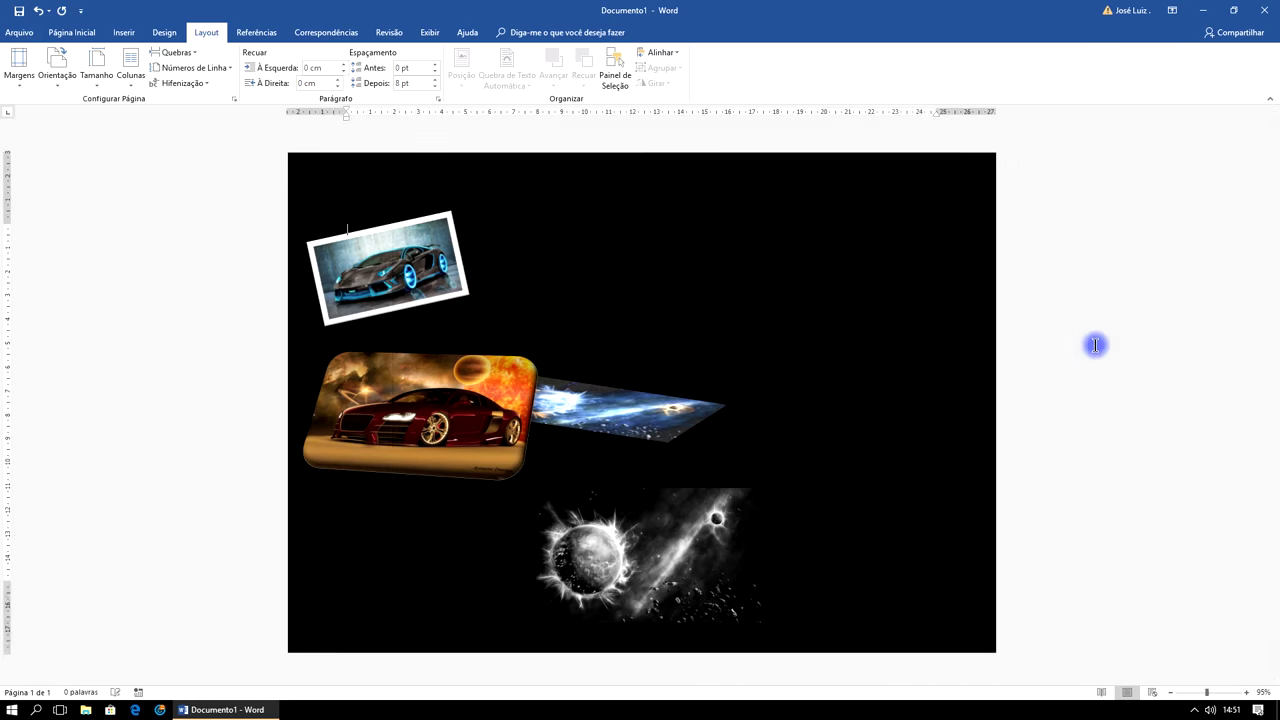
mouse_move(442, 432)
left_mouse_down()
mouse_move(648, 411)
mouse_move(473, 461)
left_mouse_up()
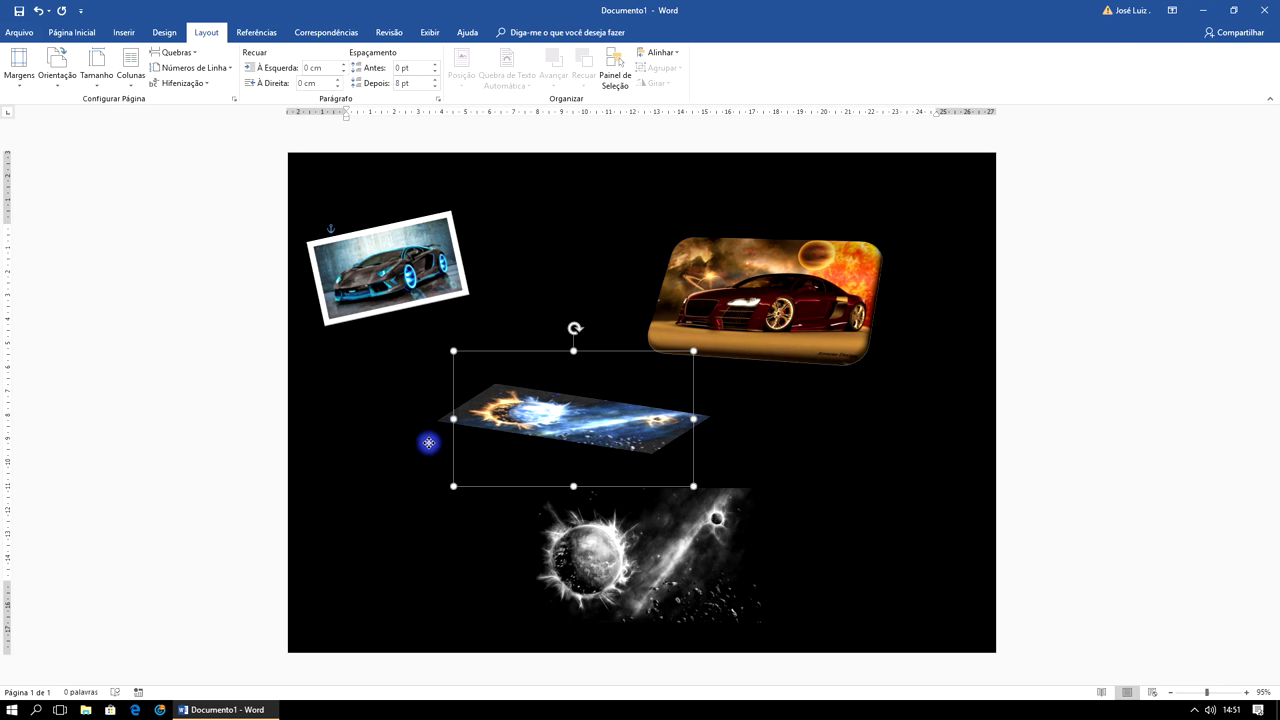
Step: Shift the teal car picture right and move the tilted space image up beneath it
left_click(636, 551)
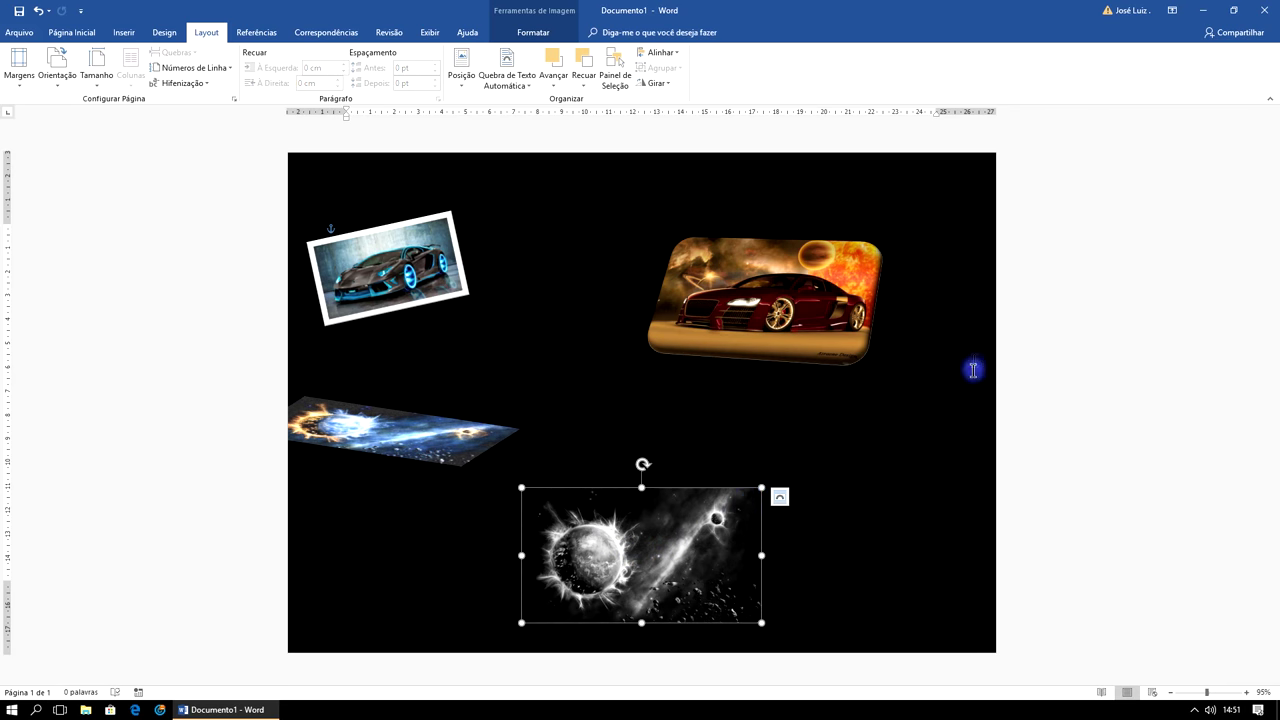
left_click(952, 310)
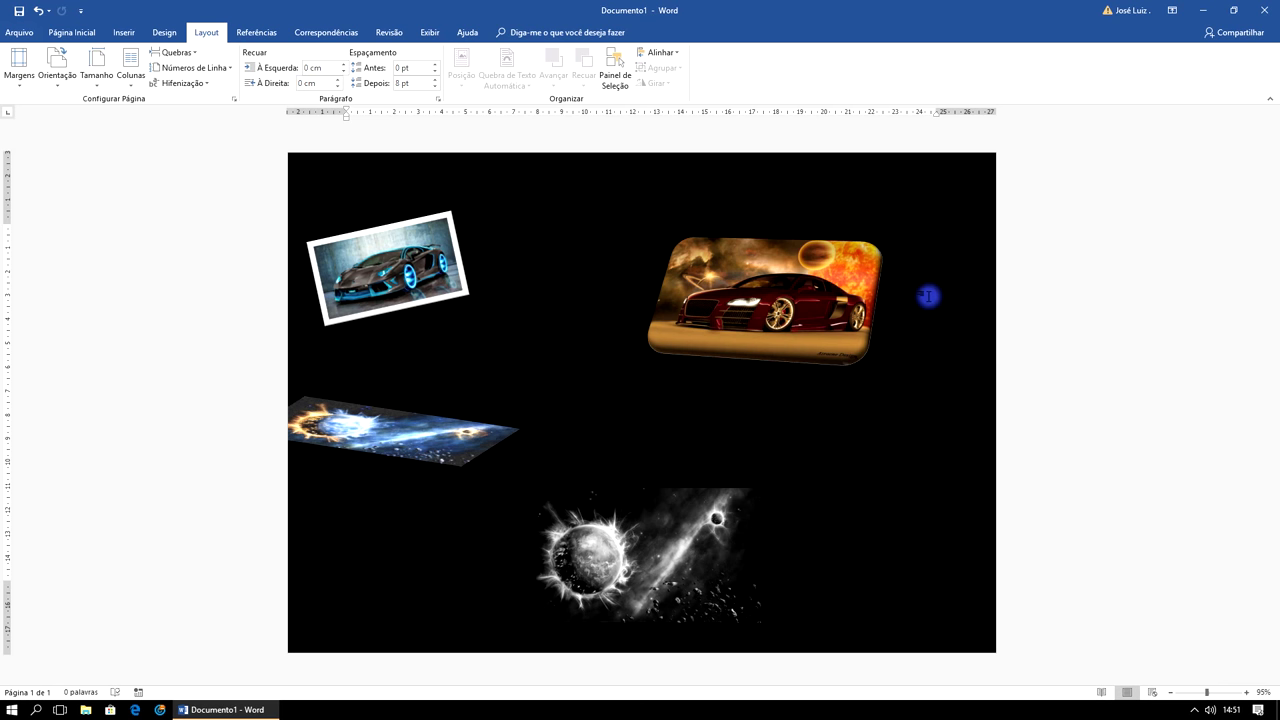
left_click_drag(408, 283, 454, 273)
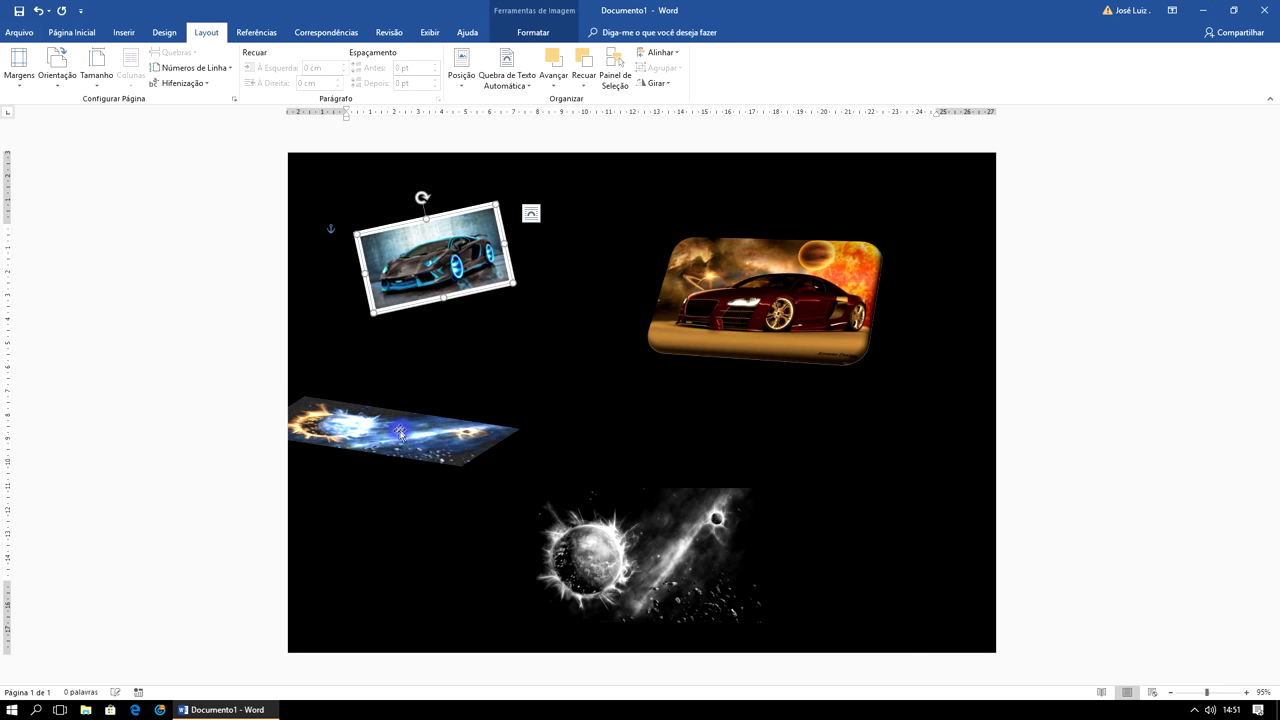
left_click_drag(489, 403, 579, 375)
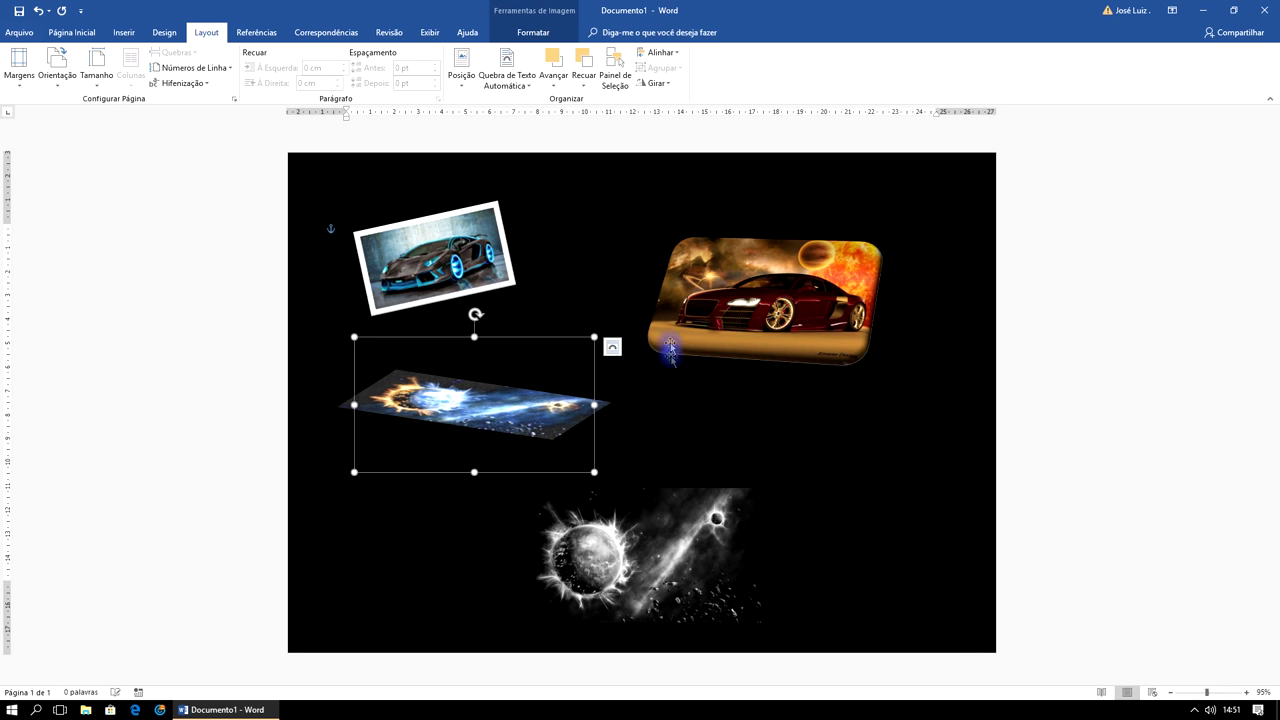
left_click(697, 230)
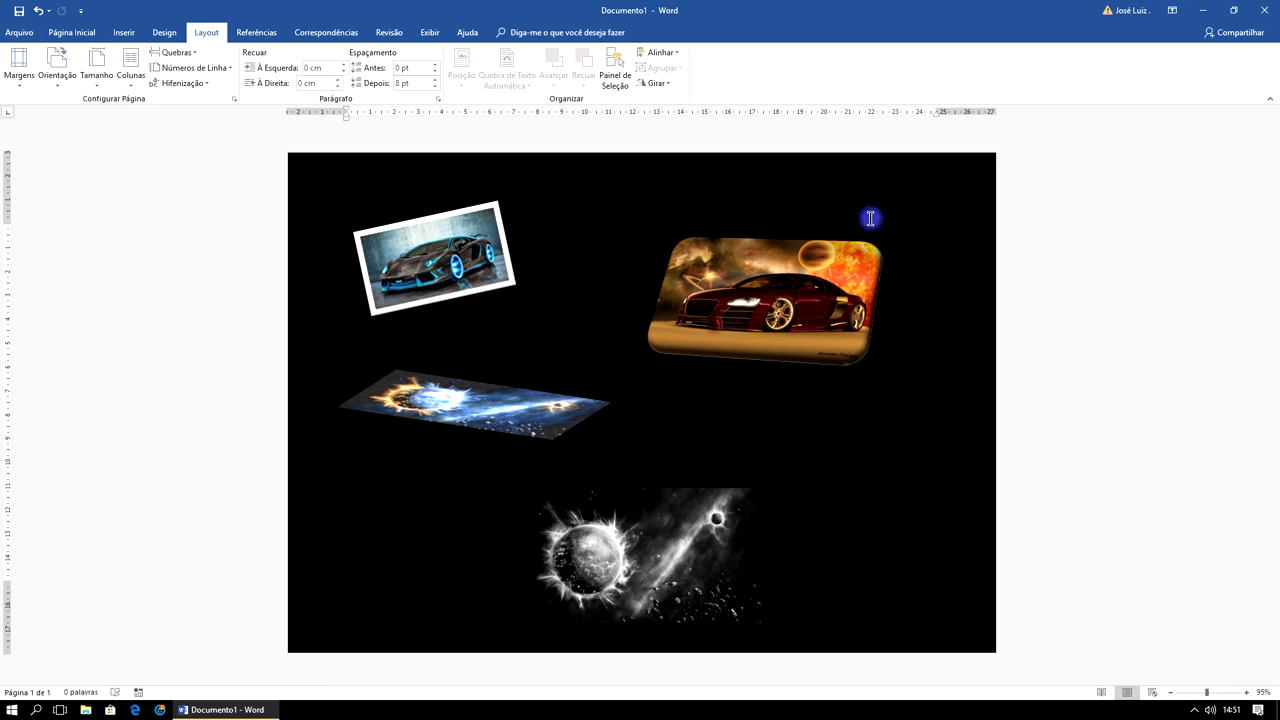